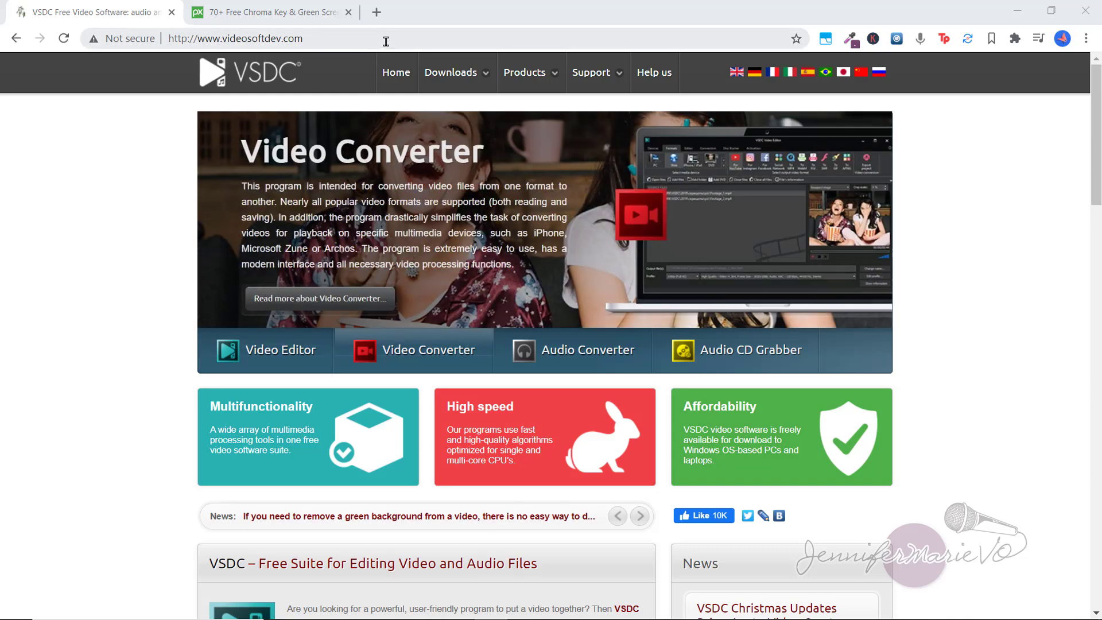
Step: Open the VSDC Free Video Editor 6.6 download page, then view Pixabay's 79 free chroma key videos
{"action": "mouse_move", "coordinate": [450, 79]}
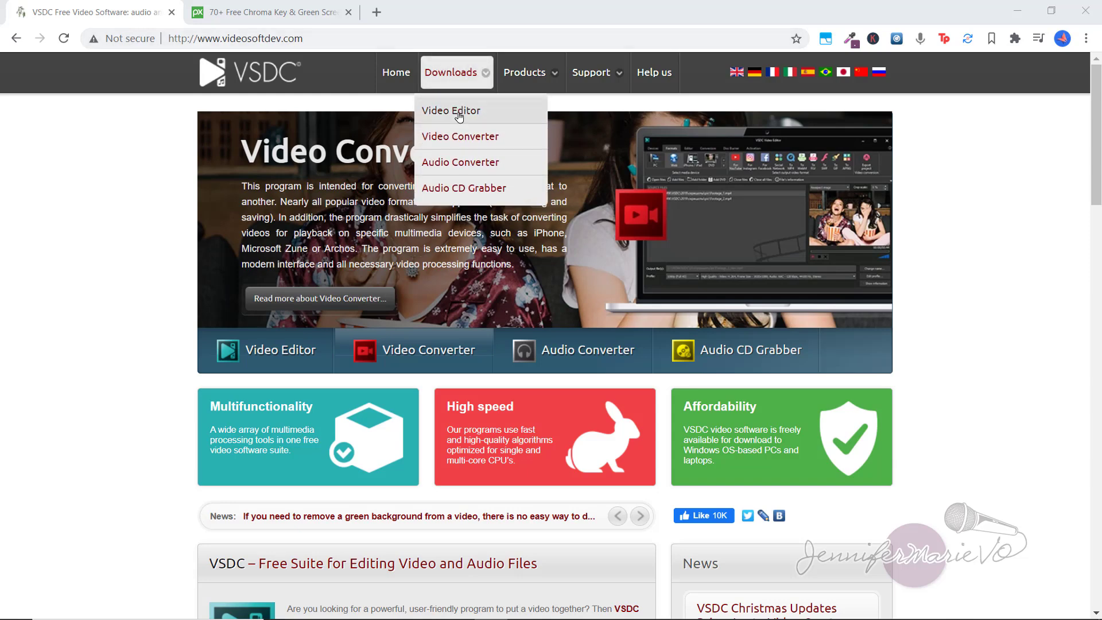
{"action": "left_click", "coordinate": [492, 113]}
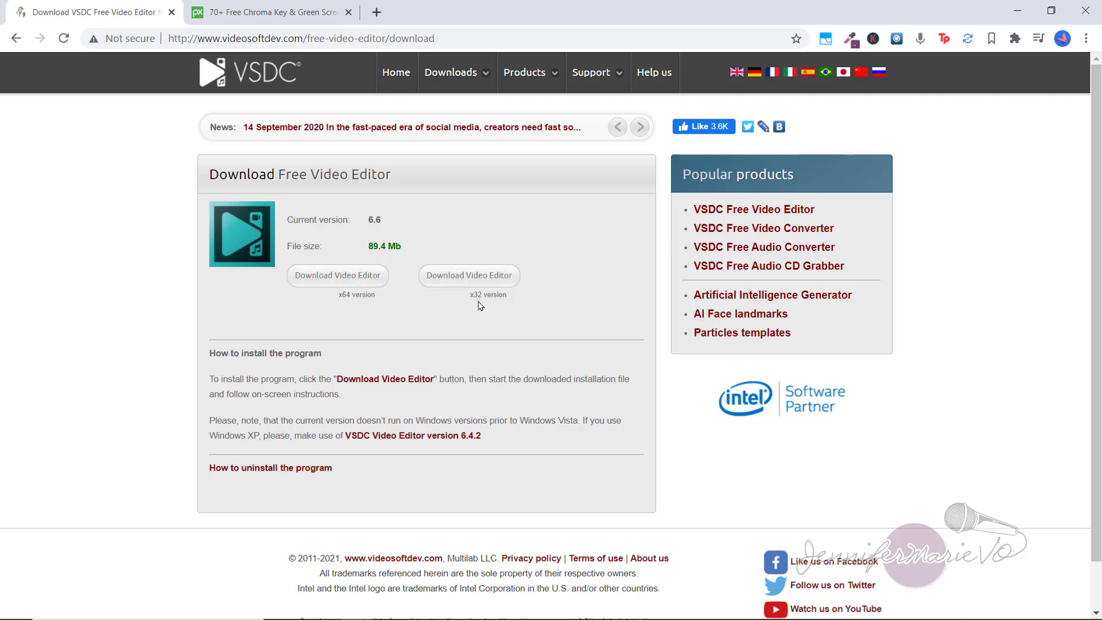
{"action": "left_click", "coordinate": [261, 12]}
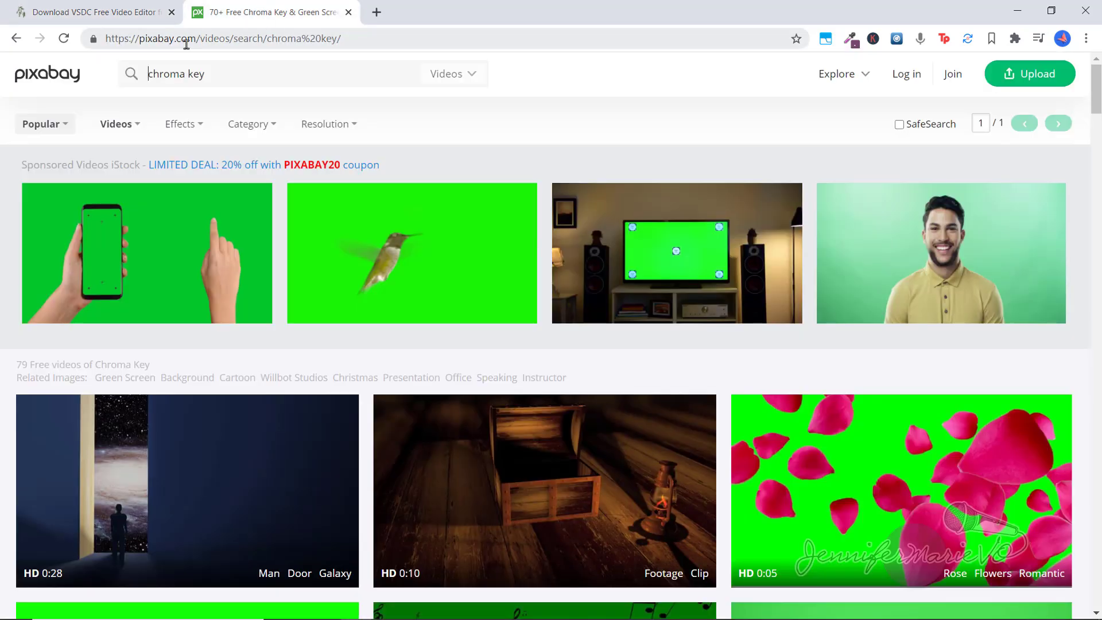
Step: Browse the Pixabay free chroma key video results, scrolling up and down the page
{"action": "left_click", "coordinate": [153, 75]}
{"action": "scroll", "coordinate": [191, 227], "scroll_direction": "down", "scroll_amount": 3}
{"action": "scroll", "coordinate": [229, 294], "scroll_direction": "up", "scroll_amount": 1}
{"action": "scroll", "coordinate": [229, 294], "scroll_direction": "up", "scroll_amount": 2}
{"action": "scroll", "coordinate": [417, 235], "scroll_direction": "down", "scroll_amount": 4}
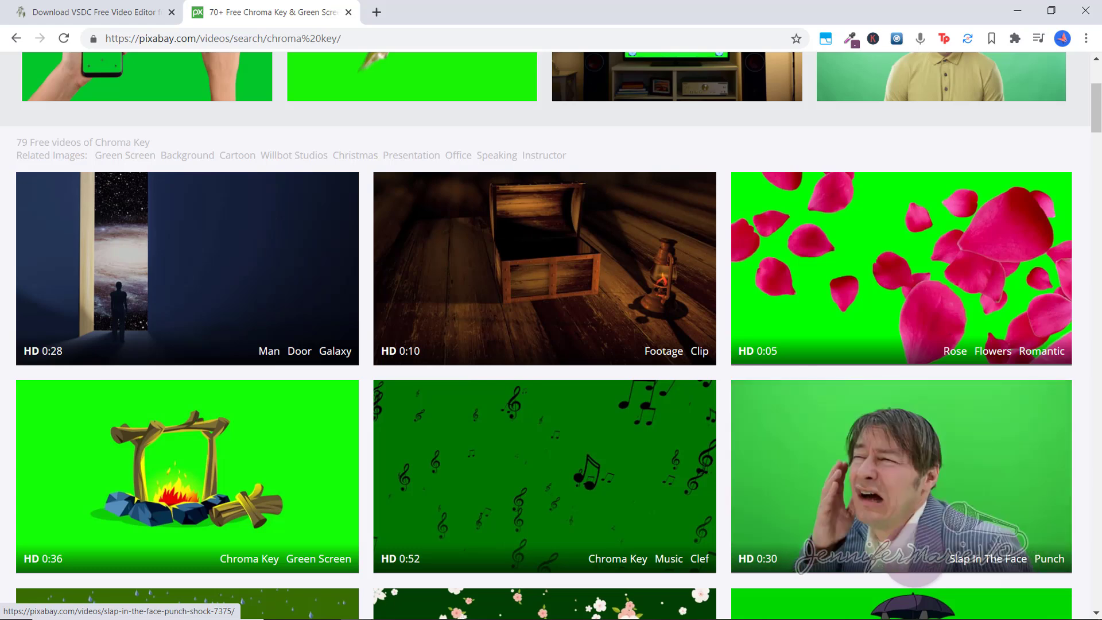
{"action": "scroll", "coordinate": [974, 424], "scroll_direction": "down", "scroll_amount": 4}
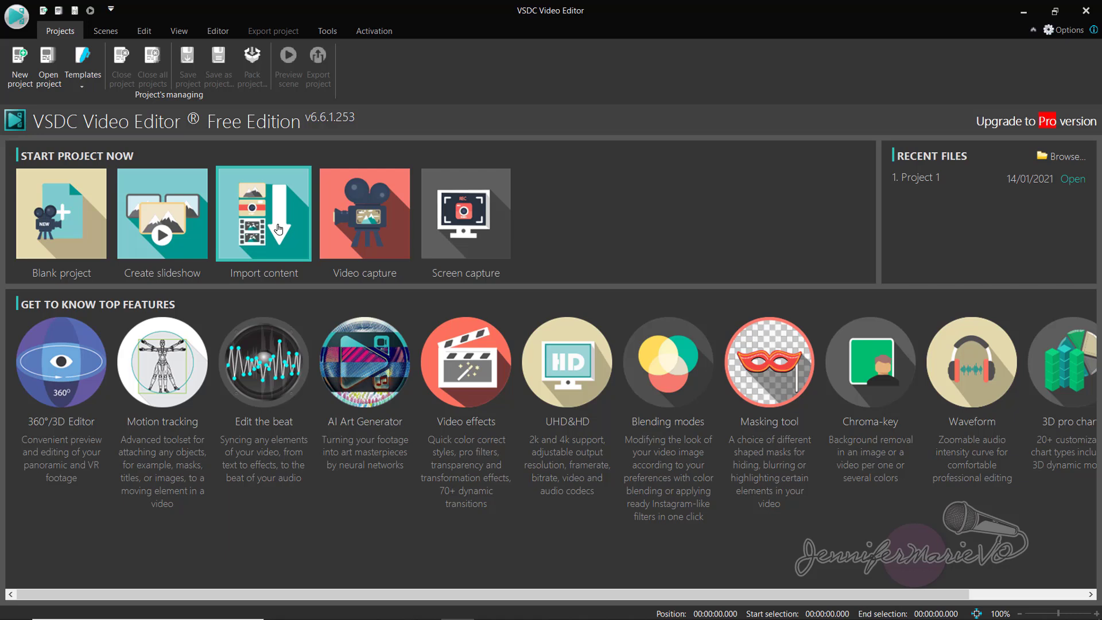
Step: Import Greenscreenintrooutro.mp4 as a new project titled 'Chroma Key Demo 1' and finish the setup
{"action": "left_click", "coordinate": [278, 229]}
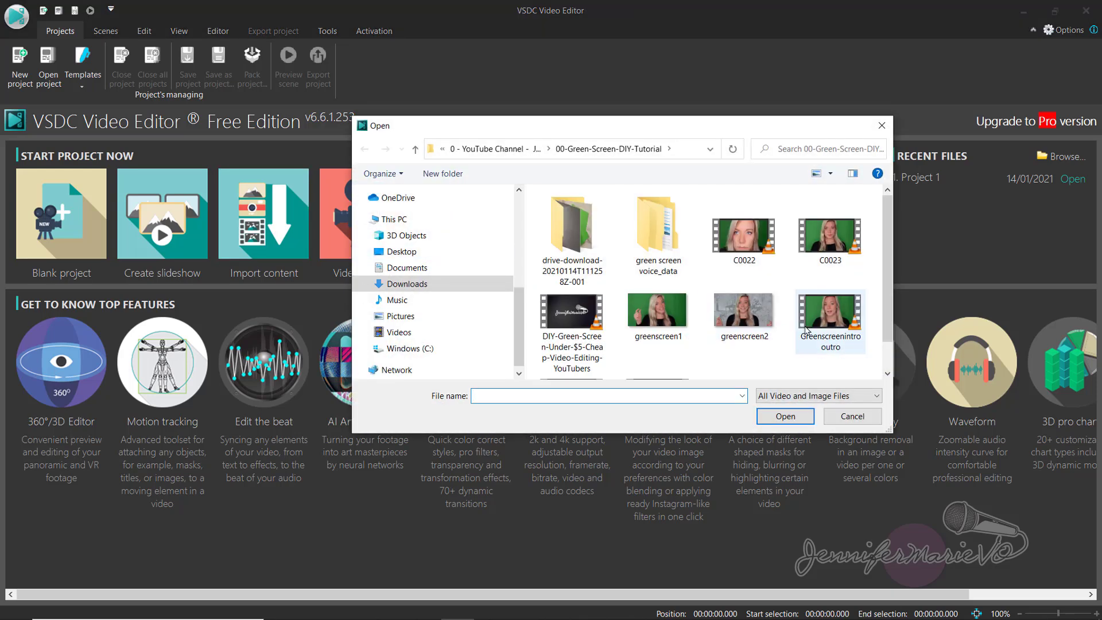
{"action": "left_click", "coordinate": [841, 333]}
{"action": "left_click", "coordinate": [800, 417]}
{"action": "left_click_drag", "start_coordinate": [519, 230], "coordinate": [387, 233]}
{"action": "type", "text": "Chroma Key Demo 1"}
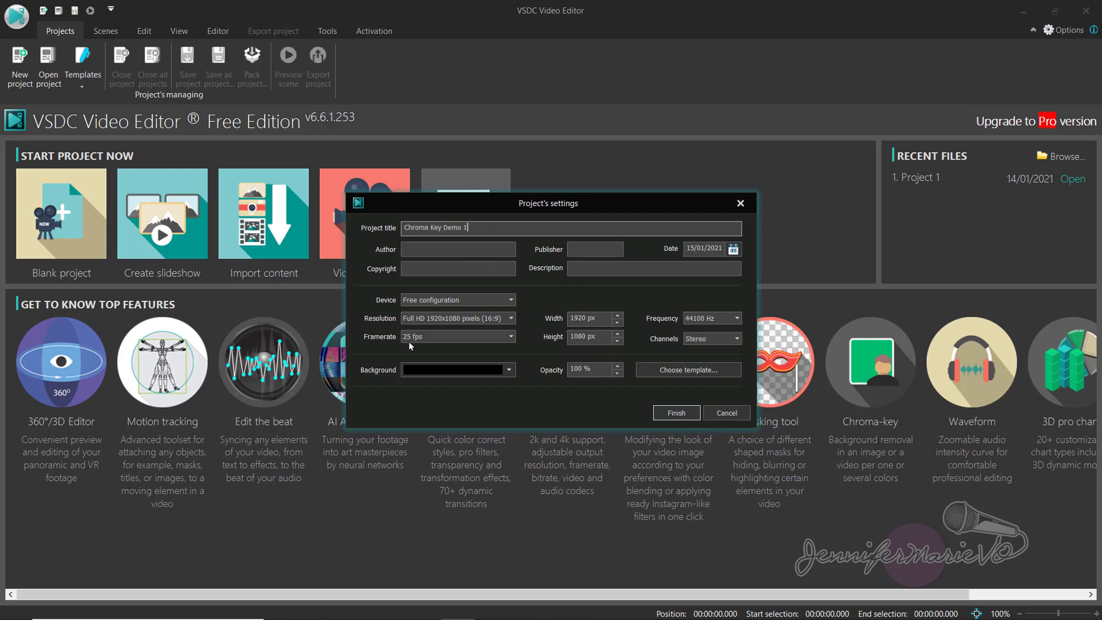
{"action": "left_click", "coordinate": [694, 411]}
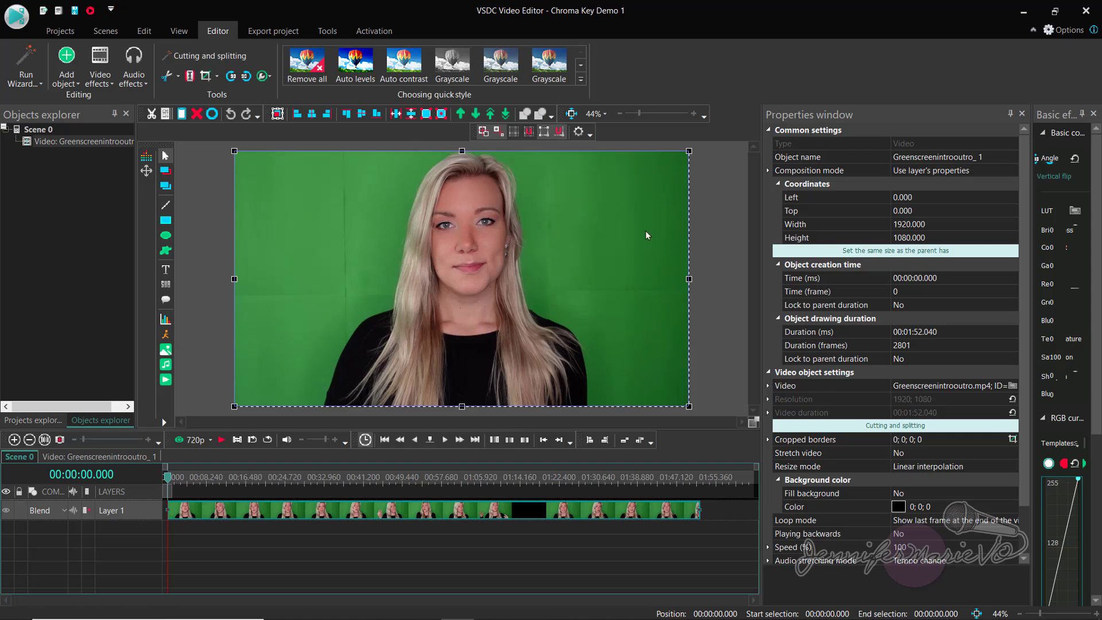
Step: Apply Video effects > Transparency > Background remover to the clip across its full 00:01:52.040
{"action": "left_click", "coordinate": [115, 87]}
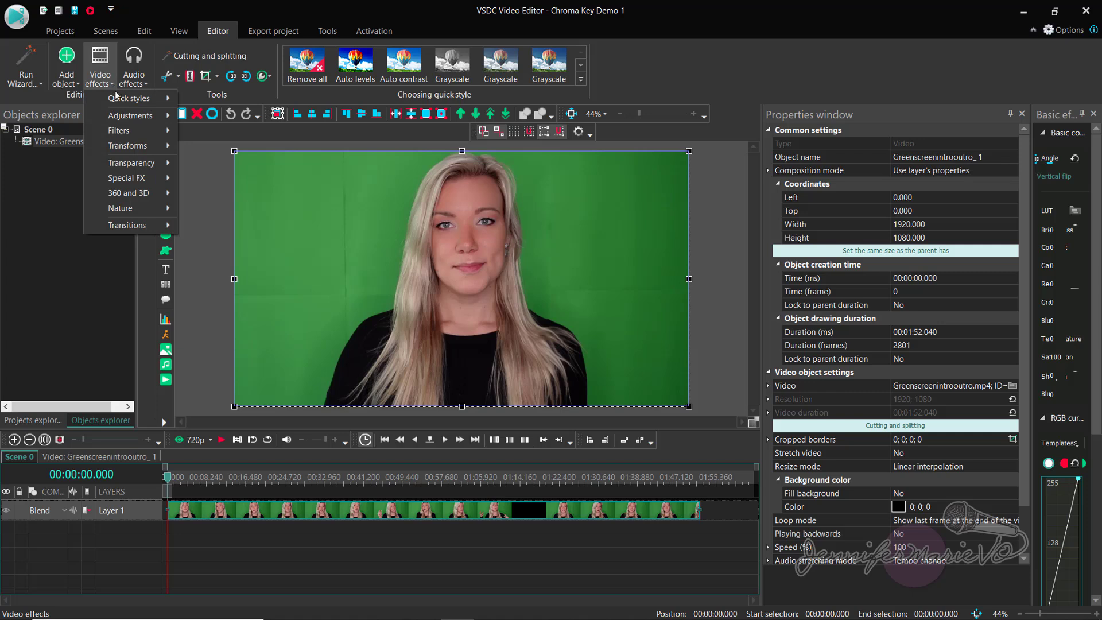
{"action": "mouse_move", "coordinate": [156, 164]}
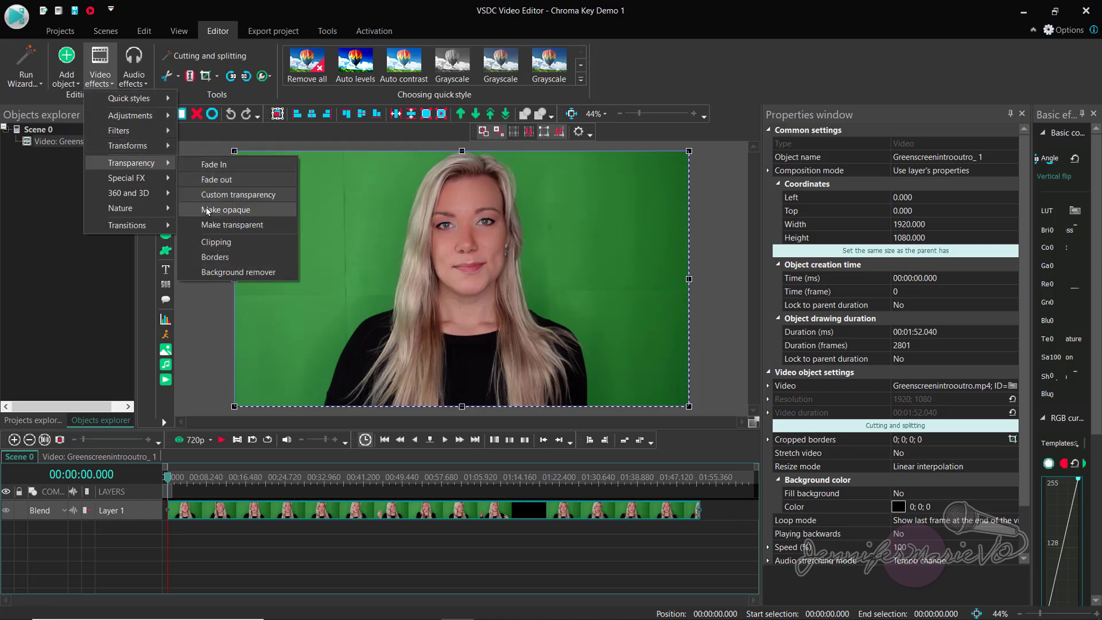
{"action": "left_click", "coordinate": [194, 274]}
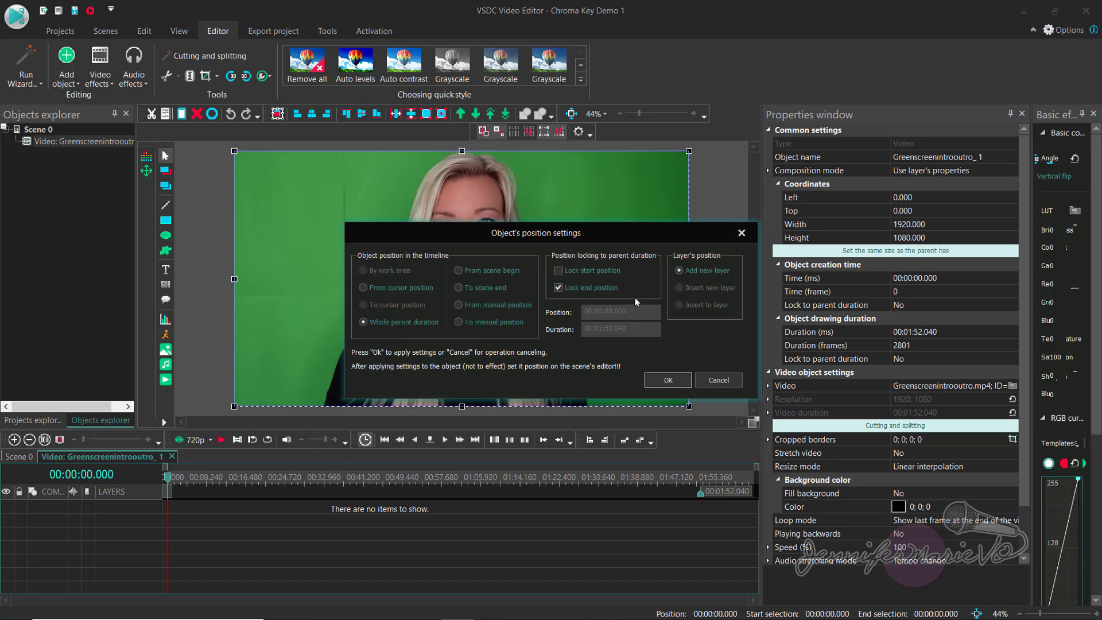
{"action": "left_click", "coordinate": [672, 378]}
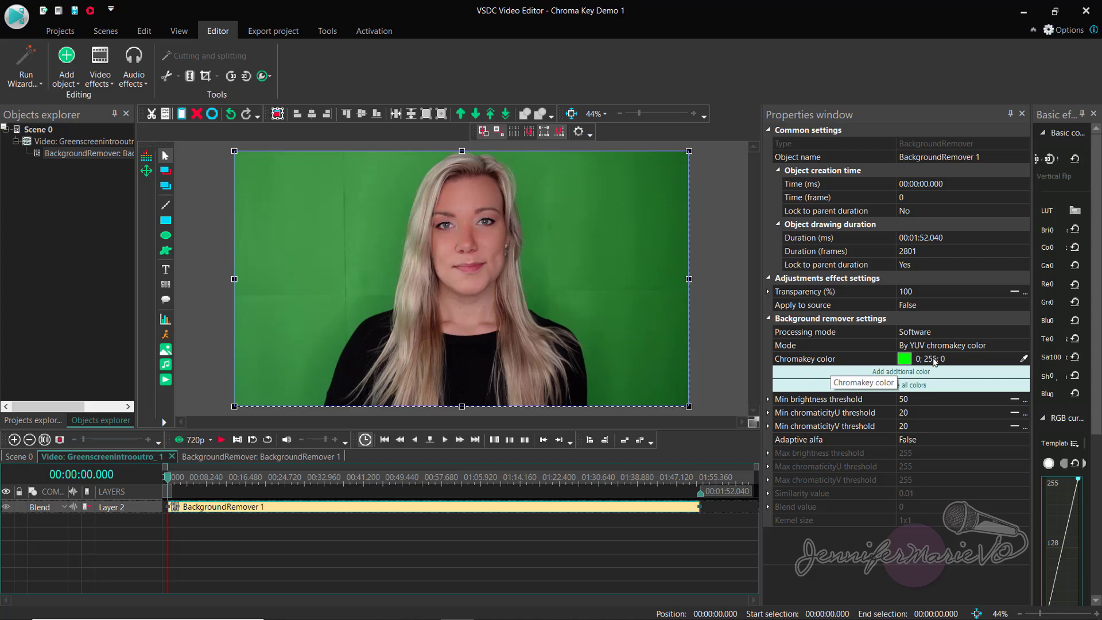
Step: Sample the green backdrop as the chroma key color (53;134;59) and scrub the timeline to check it
{"action": "left_click", "coordinate": [1024, 361]}
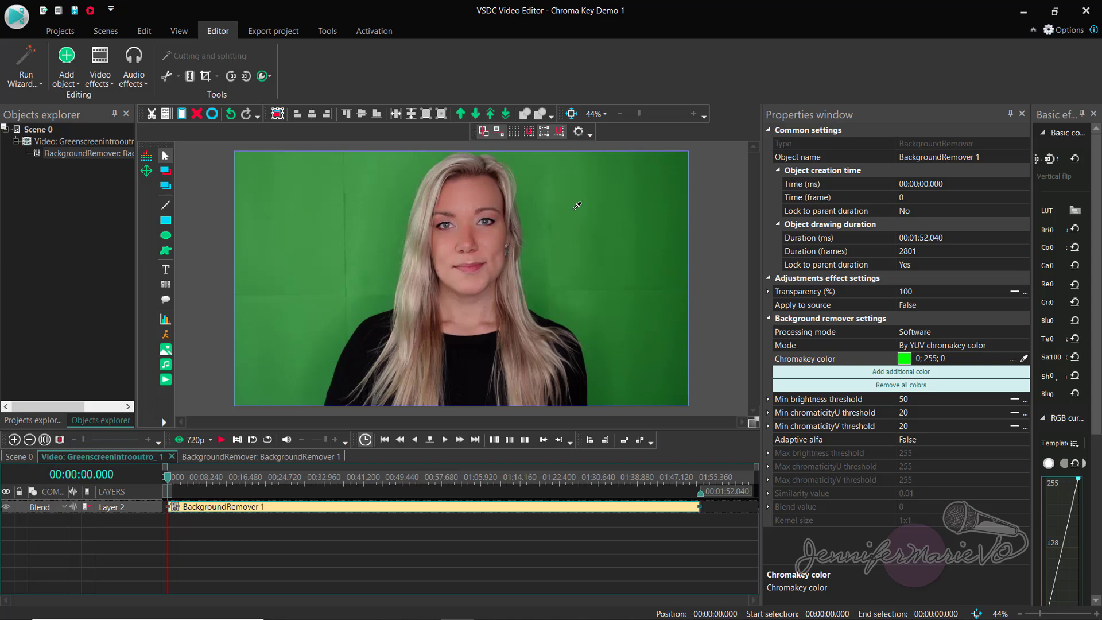
{"action": "left_click", "coordinate": [576, 213]}
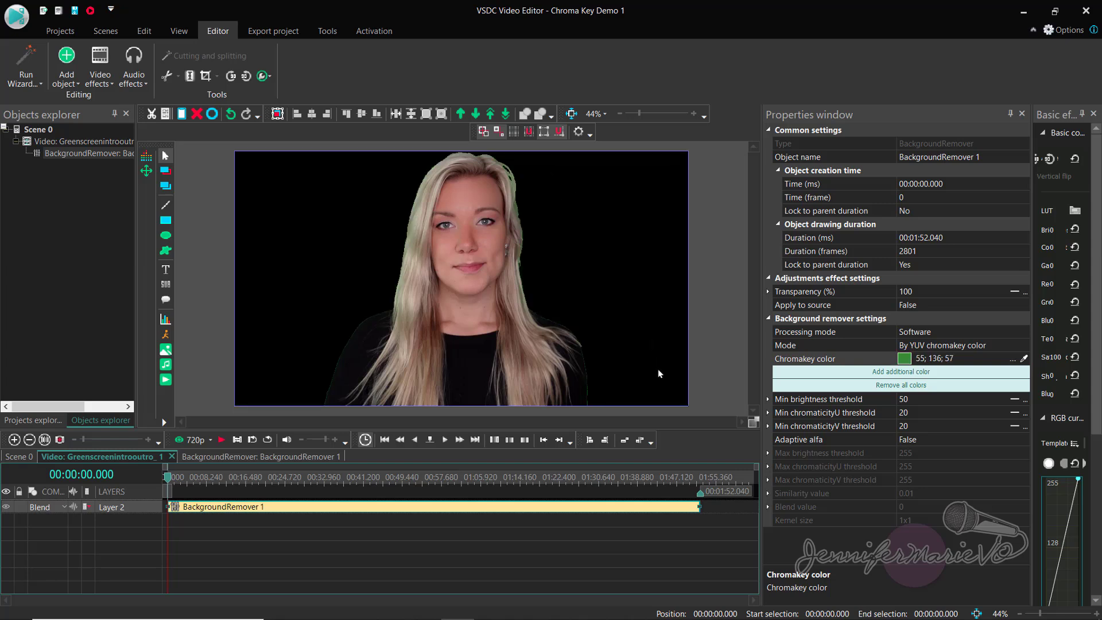
{"action": "left_click", "coordinate": [176, 478]}
{"action": "left_click_drag", "start_coordinate": [178, 480], "coordinate": [386, 481]}
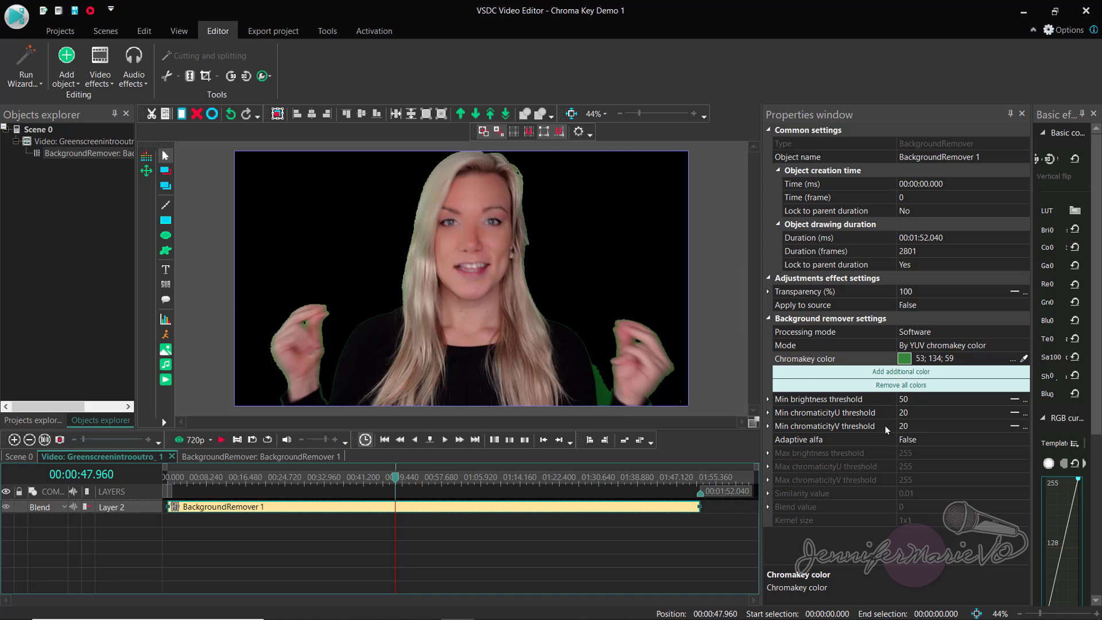
Step: Set the background remover's Min brightness threshold to 61;61 to trim green around the hands
{"action": "left_click", "coordinate": [975, 412]}
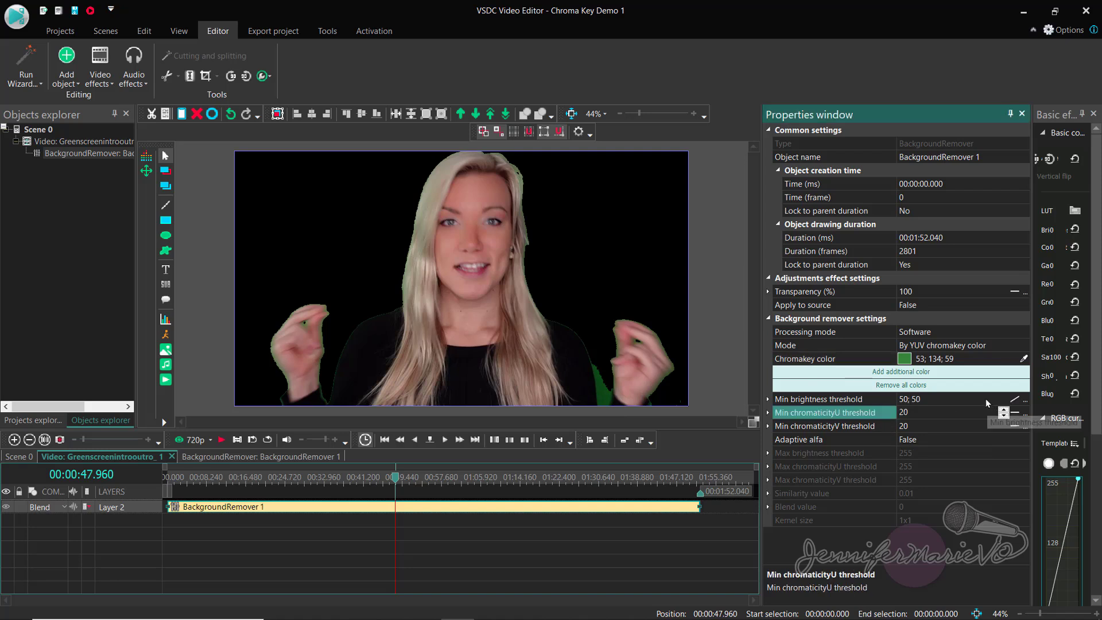
{"action": "left_click", "coordinate": [984, 398]}
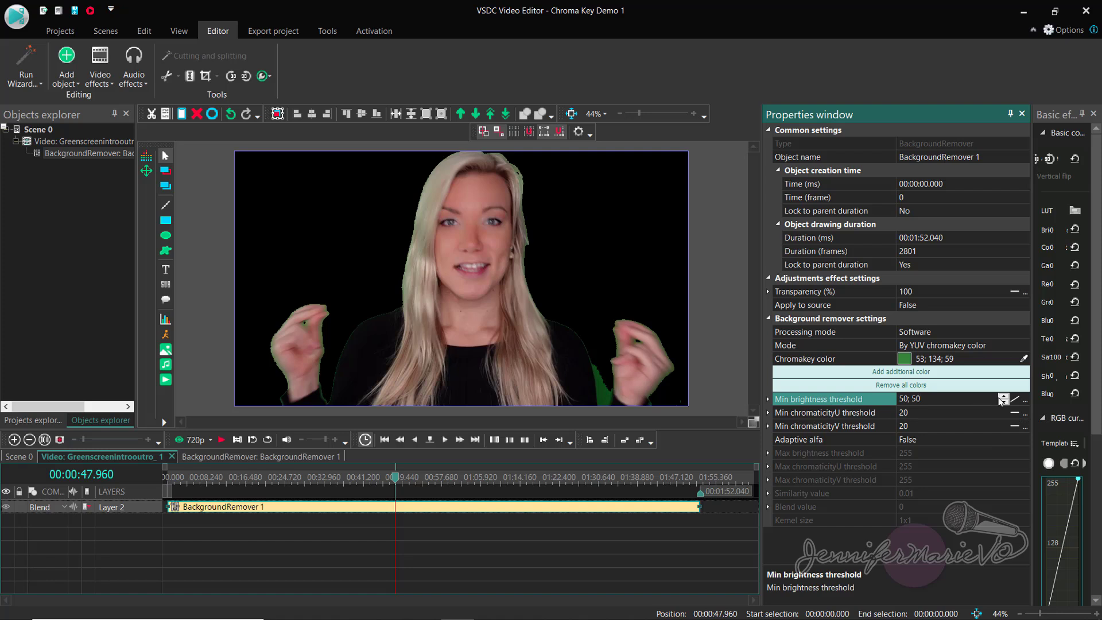
{"action": "left_click", "coordinate": [1002, 395]}
{"action": "left_click", "coordinate": [1003, 396]}
{"action": "left_click", "coordinate": [1003, 396]}
{"action": "left_click", "coordinate": [1003, 397]}
{"action": "left_click", "coordinate": [1003, 396]}
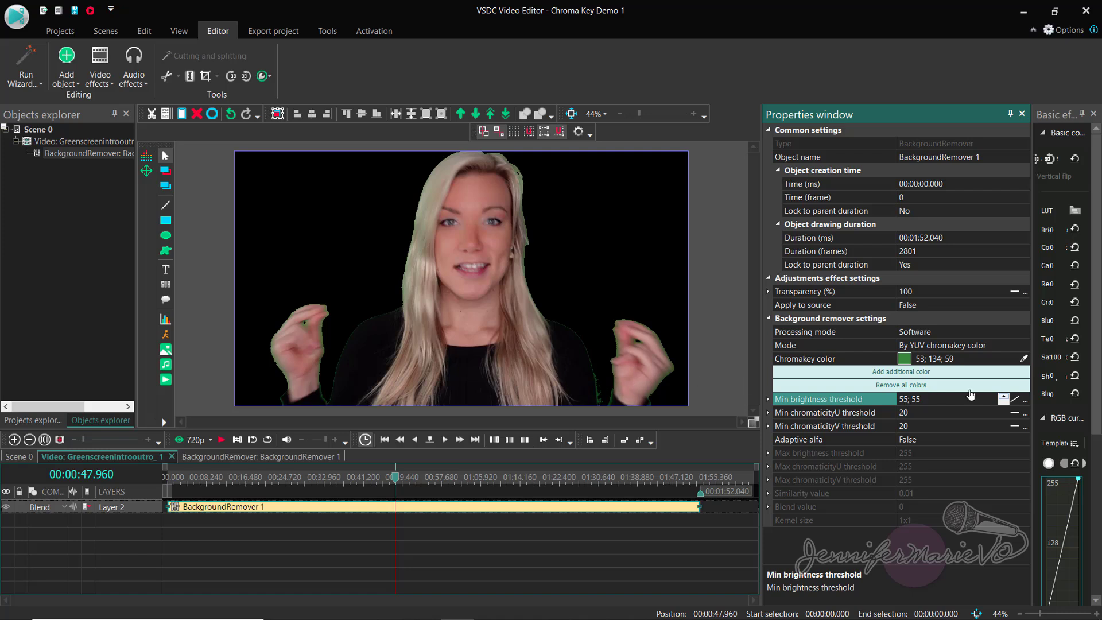
{"action": "left_click", "coordinate": [1003, 402]}
{"action": "left_click", "coordinate": [1003, 402]}
{"action": "left_click", "coordinate": [1003, 402]}
{"action": "left_click", "coordinate": [1002, 402]}
{"action": "left_click", "coordinate": [1003, 402]}
{"action": "left_click", "coordinate": [1003, 402]}
{"action": "left_click", "coordinate": [1003, 402]}
{"action": "left_click", "coordinate": [1003, 403]}
{"action": "left_click", "coordinate": [1002, 402]}
{"action": "left_click", "coordinate": [1003, 402]}
{"action": "left_click", "coordinate": [1003, 396]}
{"action": "left_click", "coordinate": [1003, 396]}
{"action": "left_click", "coordinate": [1003, 396]}
{"action": "left_click", "coordinate": [1003, 396]}
{"action": "left_click", "coordinate": [1002, 395]}
{"action": "left_click", "coordinate": [1003, 396]}
{"action": "left_click", "coordinate": [1003, 396]}
{"action": "left_click", "coordinate": [1002, 396]}
{"action": "left_click", "coordinate": [1002, 396]}
{"action": "left_click", "coordinate": [1003, 396]}
{"action": "left_click", "coordinate": [1003, 396]}
{"action": "left_click", "coordinate": [1003, 396]}
{"action": "left_click", "coordinate": [445, 476]}
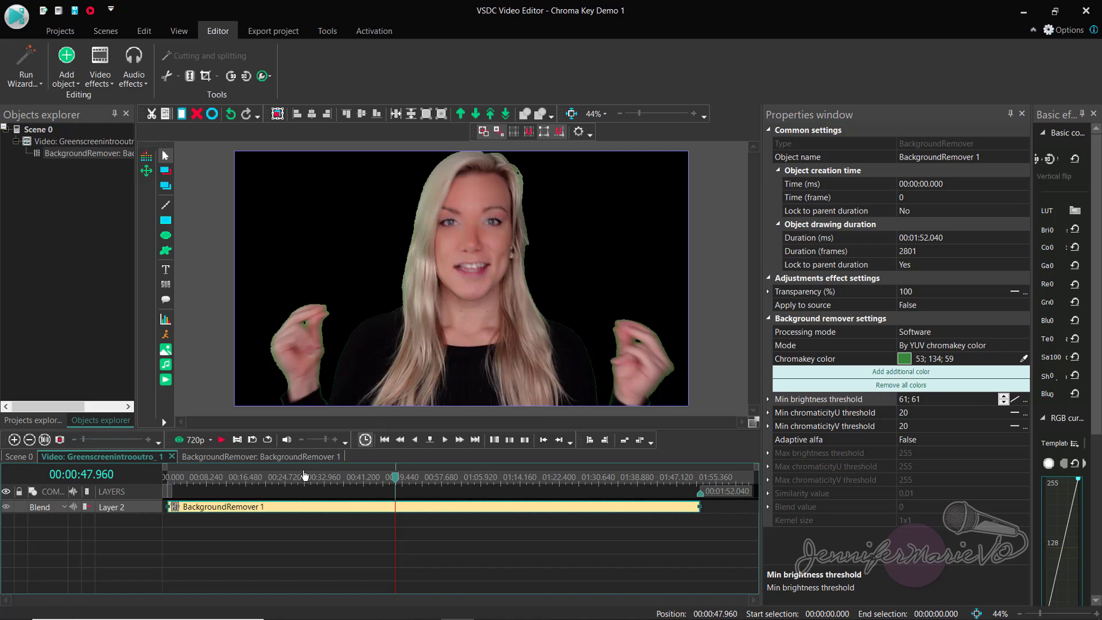
Step: At the 1:28 frame, set the Min chromaticityU threshold to 17
{"action": "left_click", "coordinate": [587, 476]}
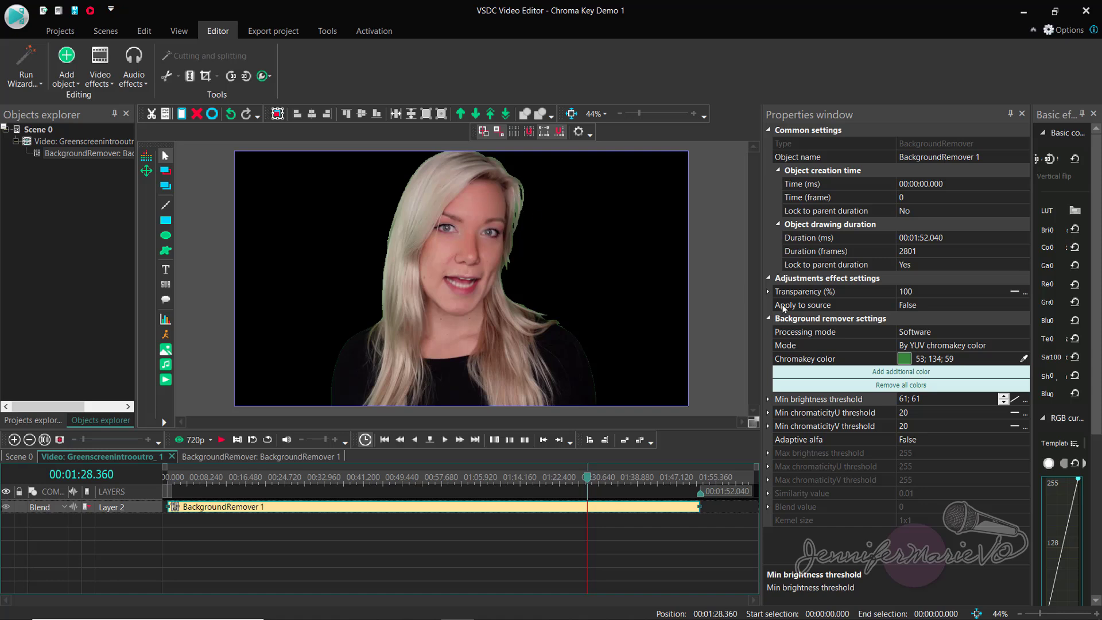
{"action": "left_click", "coordinate": [921, 414]}
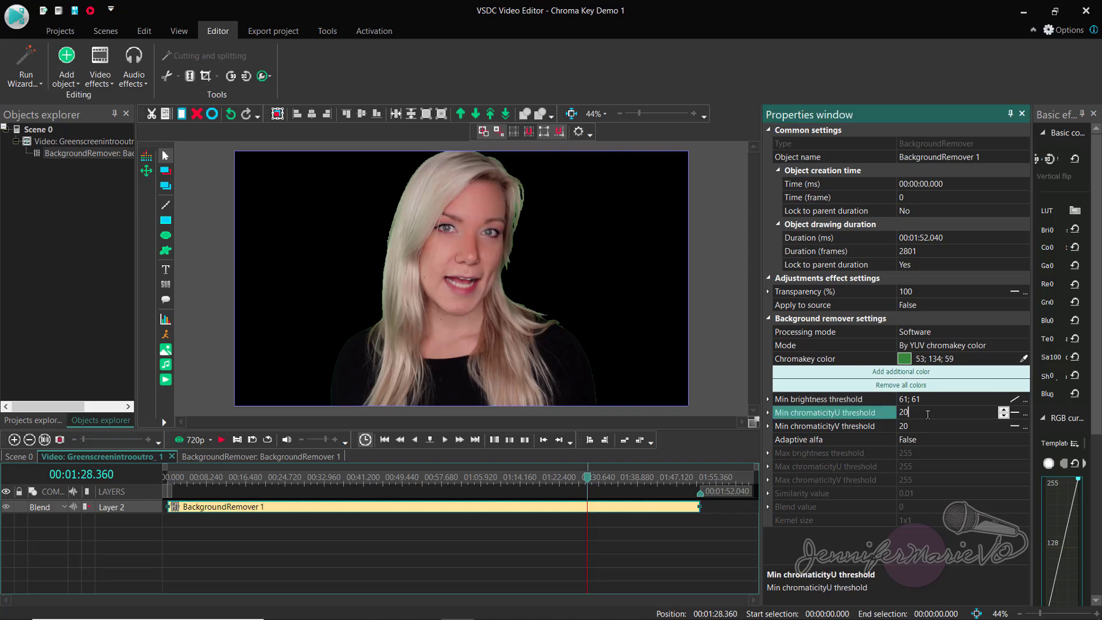
{"action": "left_click", "coordinate": [1003, 409]}
{"action": "left_click", "coordinate": [1004, 415]}
{"action": "left_click", "coordinate": [1004, 410]}
{"action": "left_click", "coordinate": [1002, 409]}
{"action": "left_click", "coordinate": [1004, 409]}
{"action": "left_click", "coordinate": [1004, 410]}
{"action": "left_click", "coordinate": [1004, 410]}
{"action": "left_click", "coordinate": [1004, 410]}
{"action": "left_click", "coordinate": [1004, 409]}
Step: Set the Min chromaticityV threshold to 22
{"action": "left_click", "coordinate": [965, 427]}
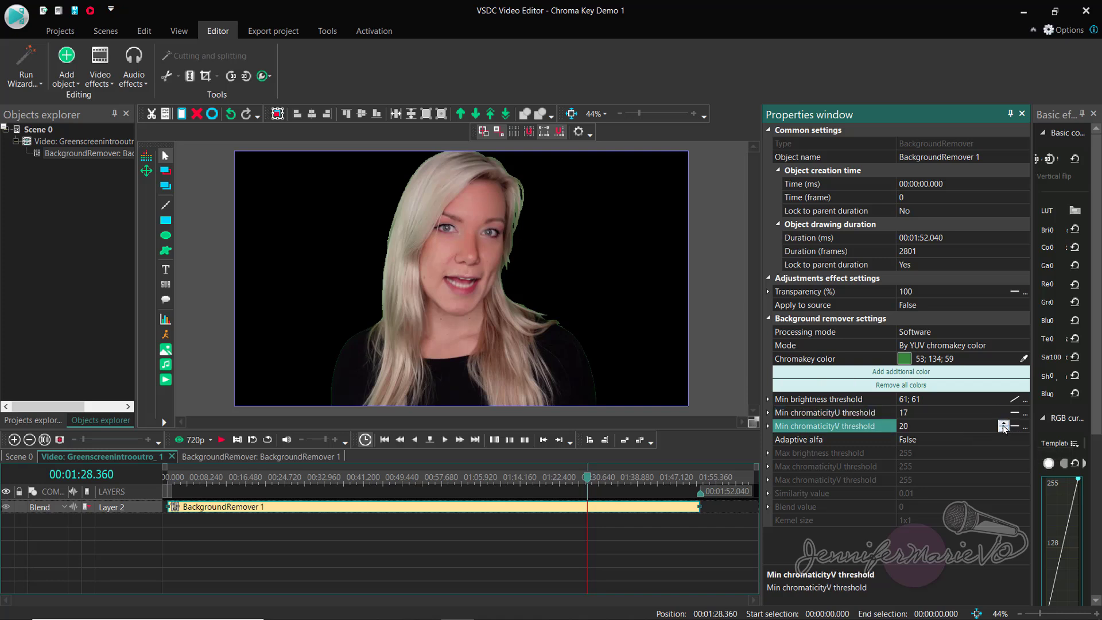
{"action": "left_click", "coordinate": [1003, 424]}
{"action": "left_click", "coordinate": [1003, 424]}
{"action": "left_click", "coordinate": [1003, 424]}
{"action": "left_click", "coordinate": [1003, 424]}
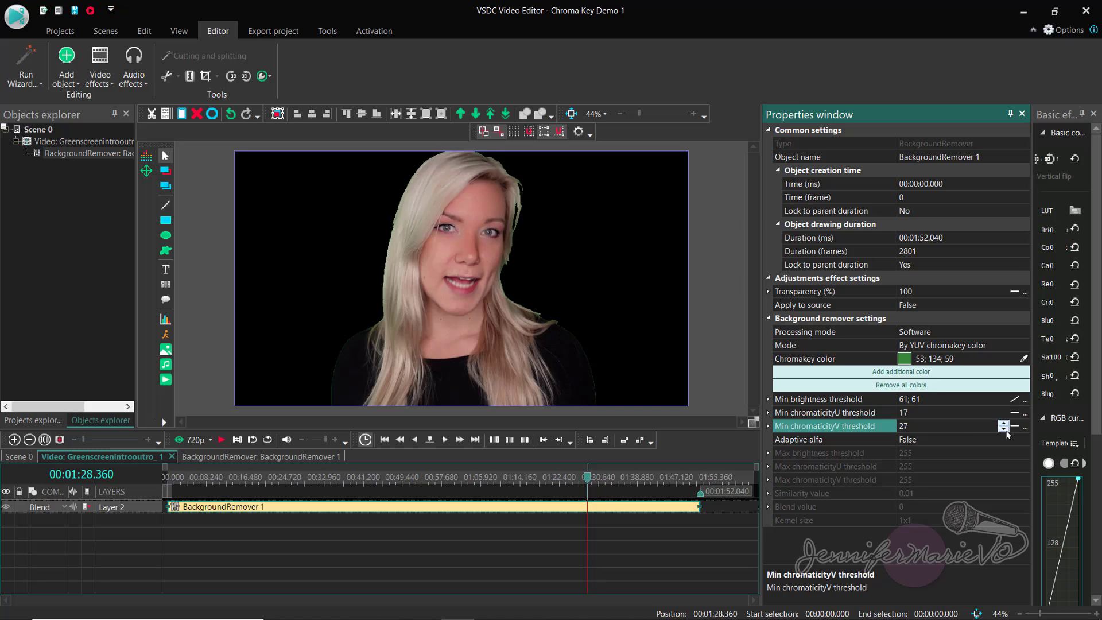
{"action": "left_click", "coordinate": [1004, 428]}
{"action": "left_click", "coordinate": [1004, 429]}
{"action": "left_click", "coordinate": [1004, 430]}
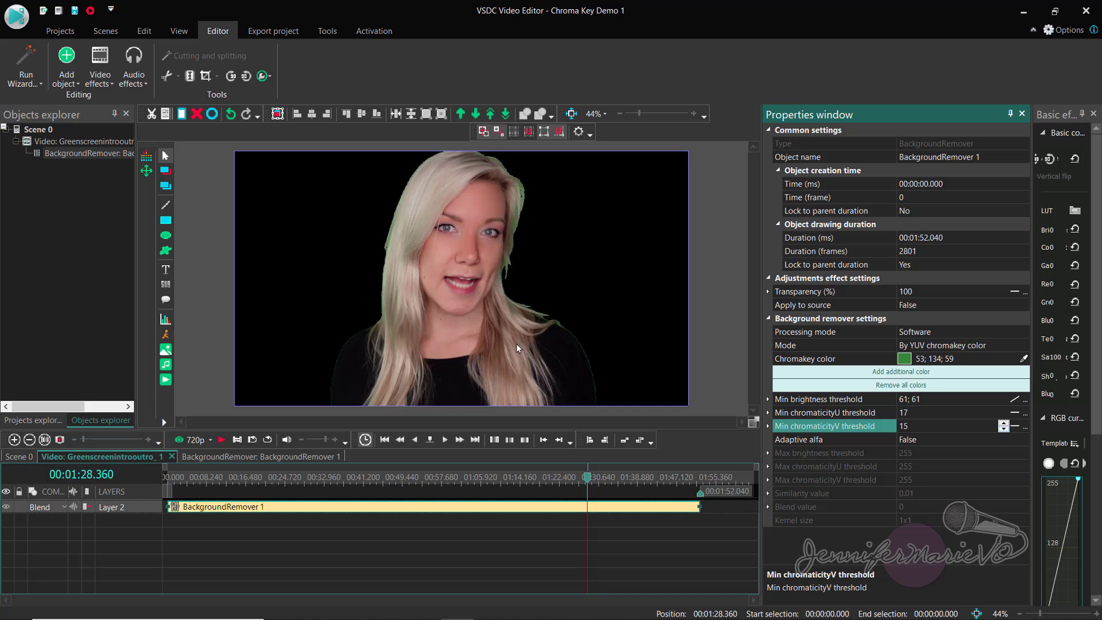
{"action": "left_click", "coordinate": [1003, 425]}
{"action": "left_click", "coordinate": [1003, 424]}
{"action": "left_click", "coordinate": [1003, 425]}
{"action": "left_click", "coordinate": [1003, 425]}
{"action": "left_click", "coordinate": [1003, 424]}
{"action": "left_click", "coordinate": [1003, 425]}
{"action": "left_click", "coordinate": [1003, 425]}
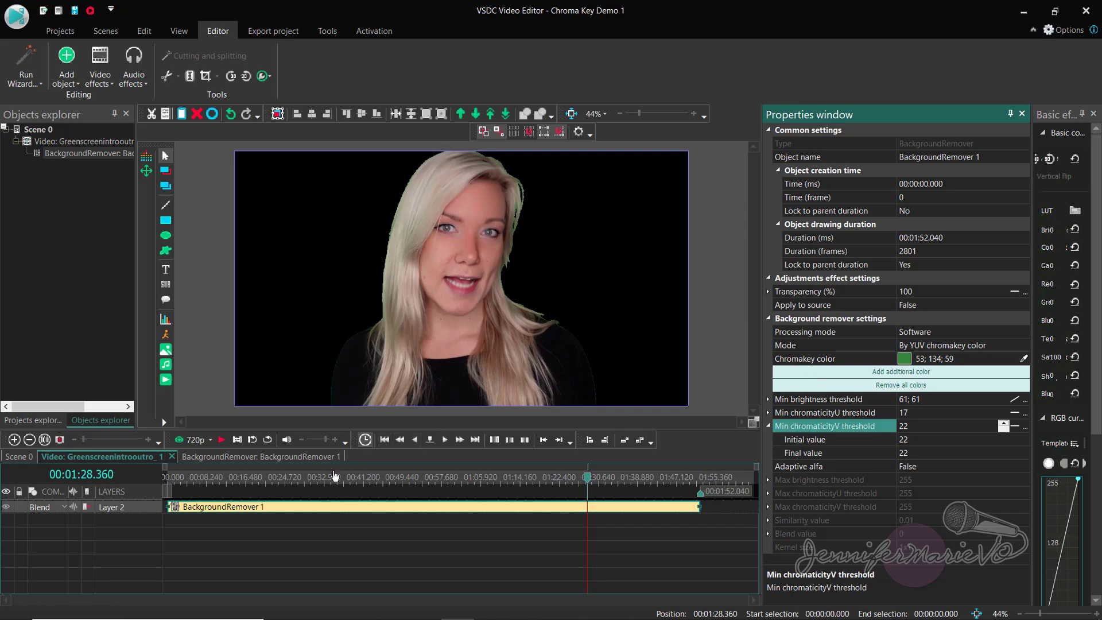
Step: Shrink the keyed presenter with her corner handles and shift her to the lower right
{"action": "left_click", "coordinate": [491, 362]}
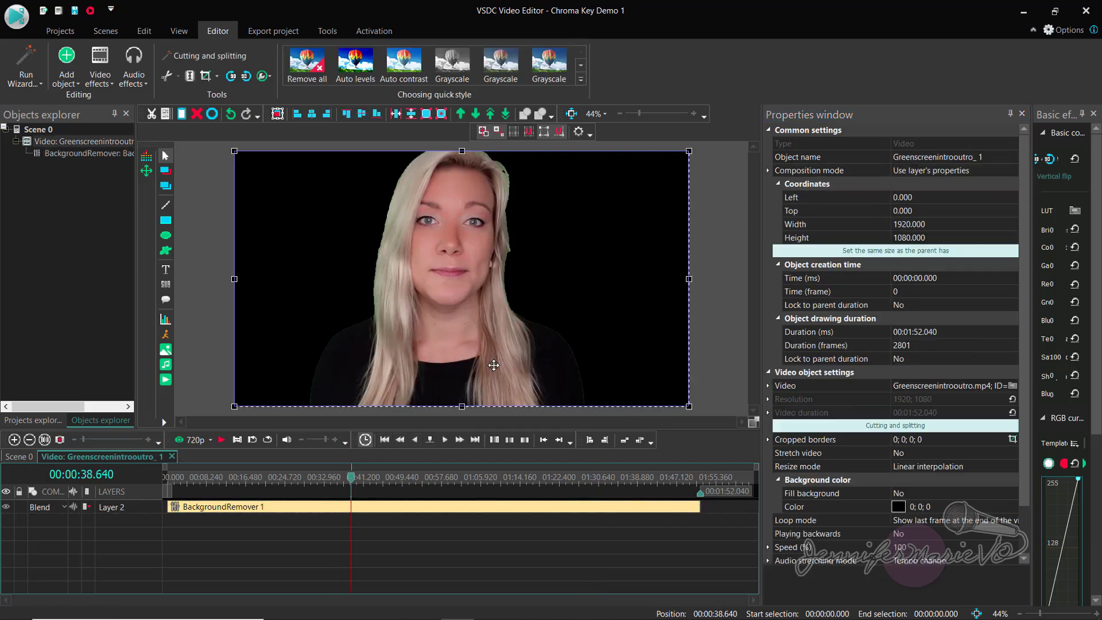
{"action": "left_click", "coordinate": [734, 274]}
{"action": "left_click", "coordinate": [464, 219]}
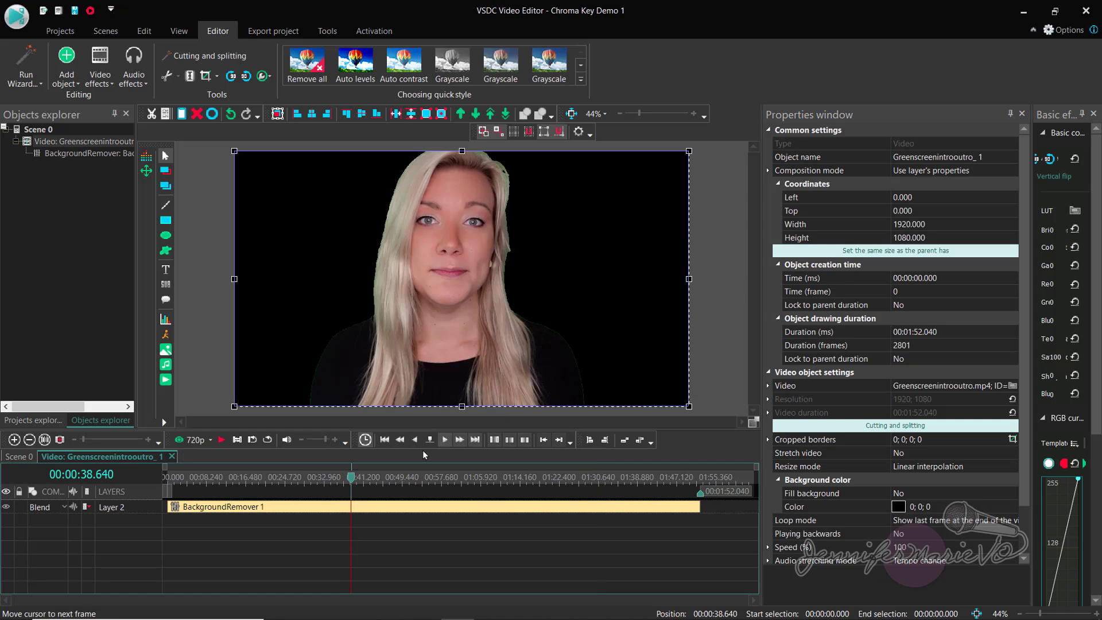
{"action": "left_click", "coordinate": [335, 476]}
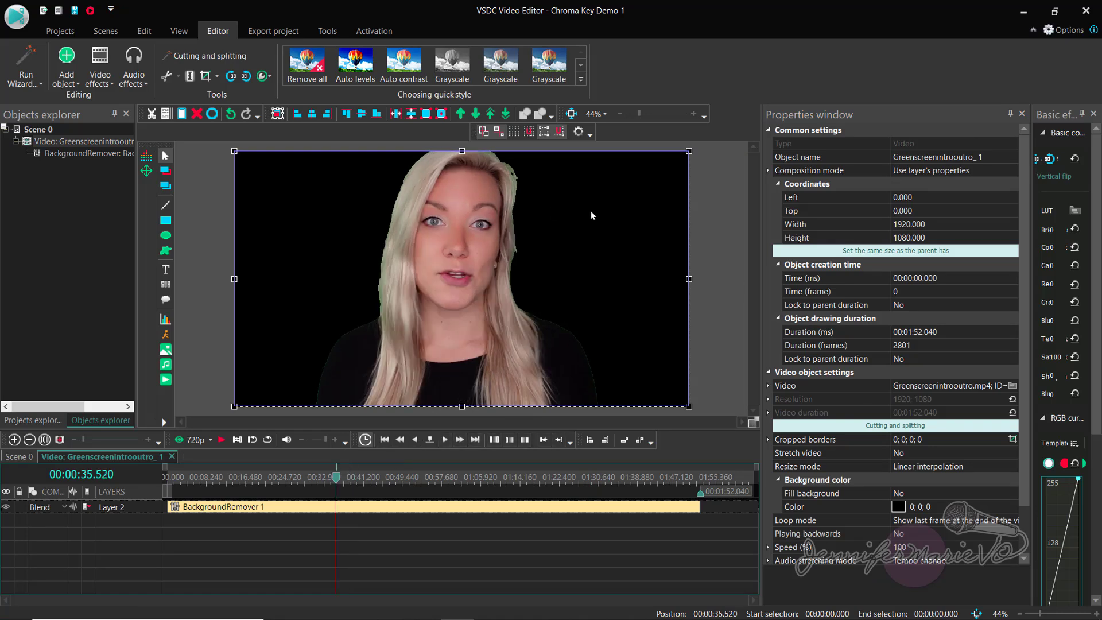
{"action": "left_click_drag", "start_coordinate": [688, 151], "coordinate": [456, 278]}
{"action": "left_click_drag", "start_coordinate": [347, 331], "coordinate": [603, 329]}
{"action": "left_click", "coordinate": [652, 232]}
{"action": "left_click", "coordinate": [614, 361]}
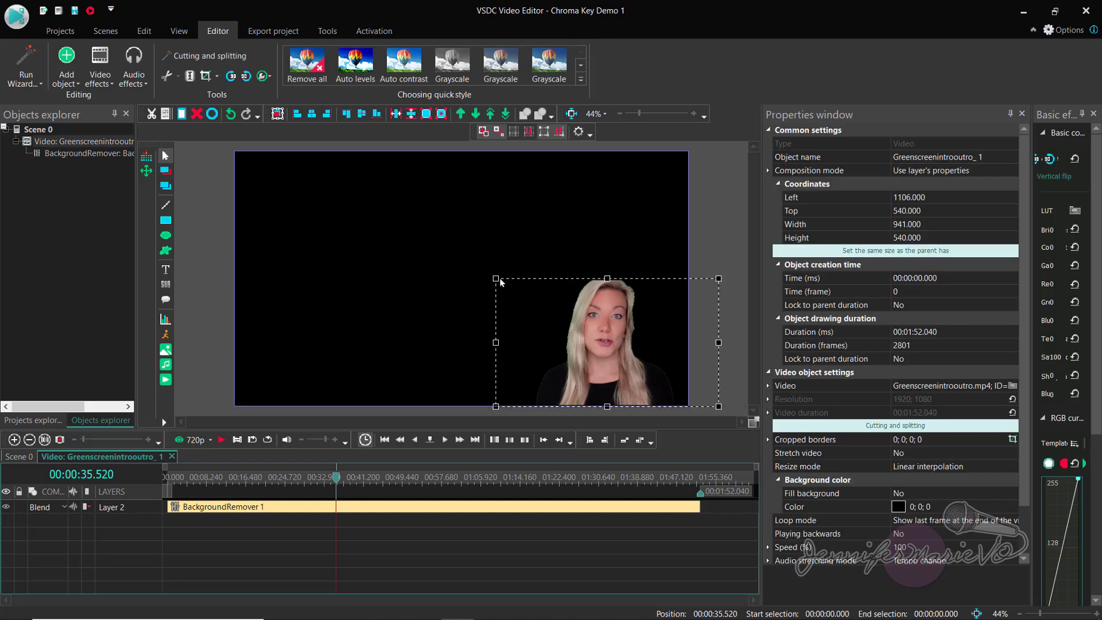
{"action": "left_click_drag", "start_coordinate": [494, 278], "coordinate": [366, 211]}
Step: Deselect the presenter and return to the main Scene 0 timeline
{"action": "left_click", "coordinate": [200, 291]}
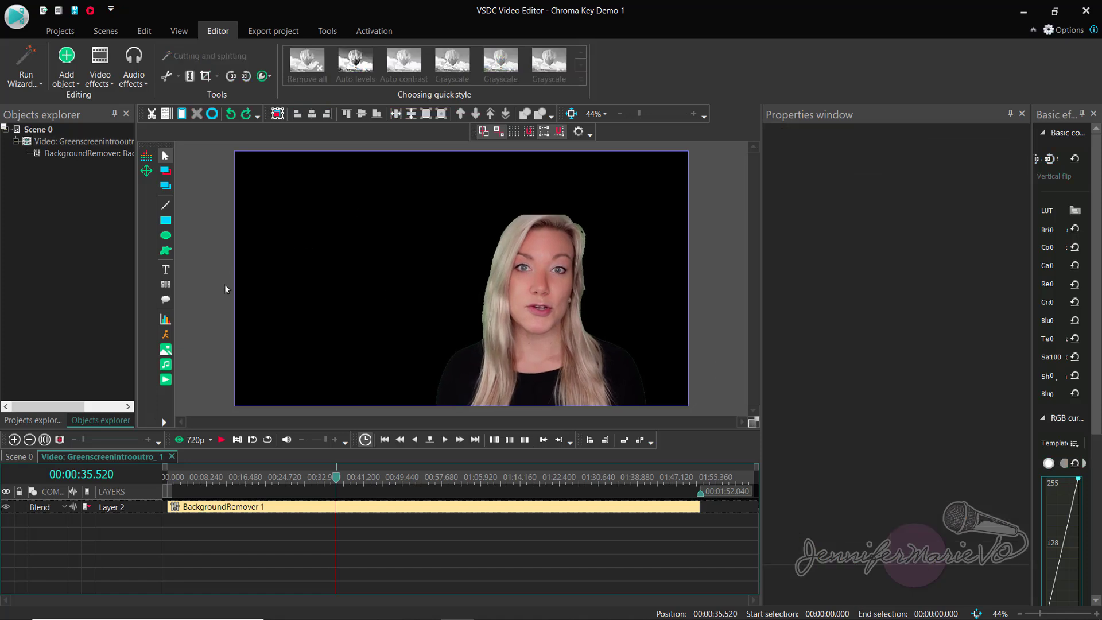
{"action": "left_click", "coordinate": [35, 187]}
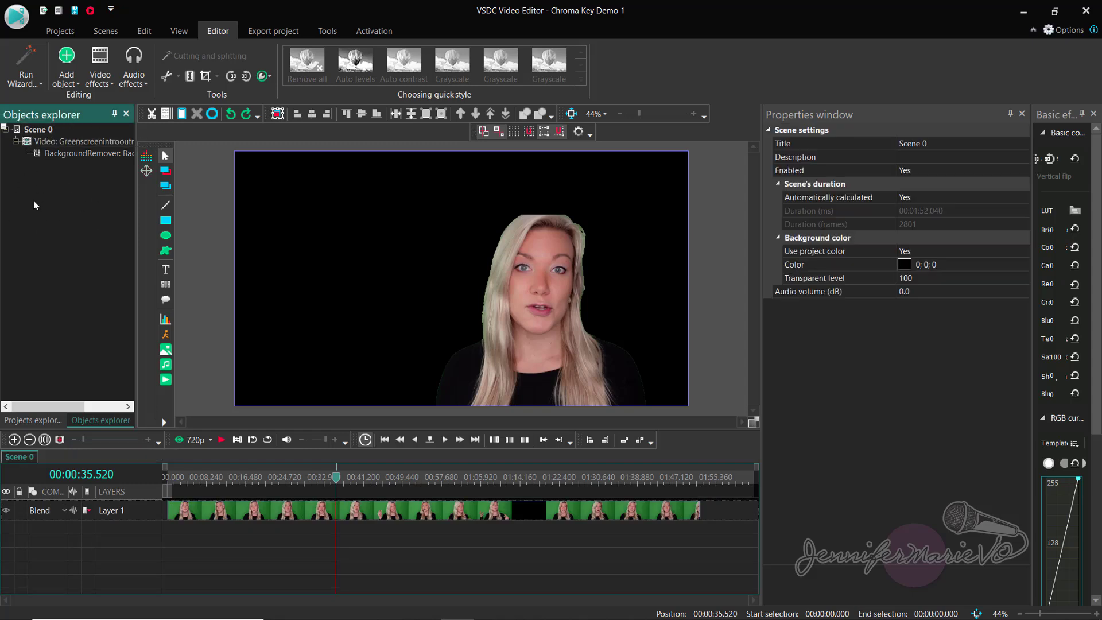
{"action": "left_click", "coordinate": [74, 80]}
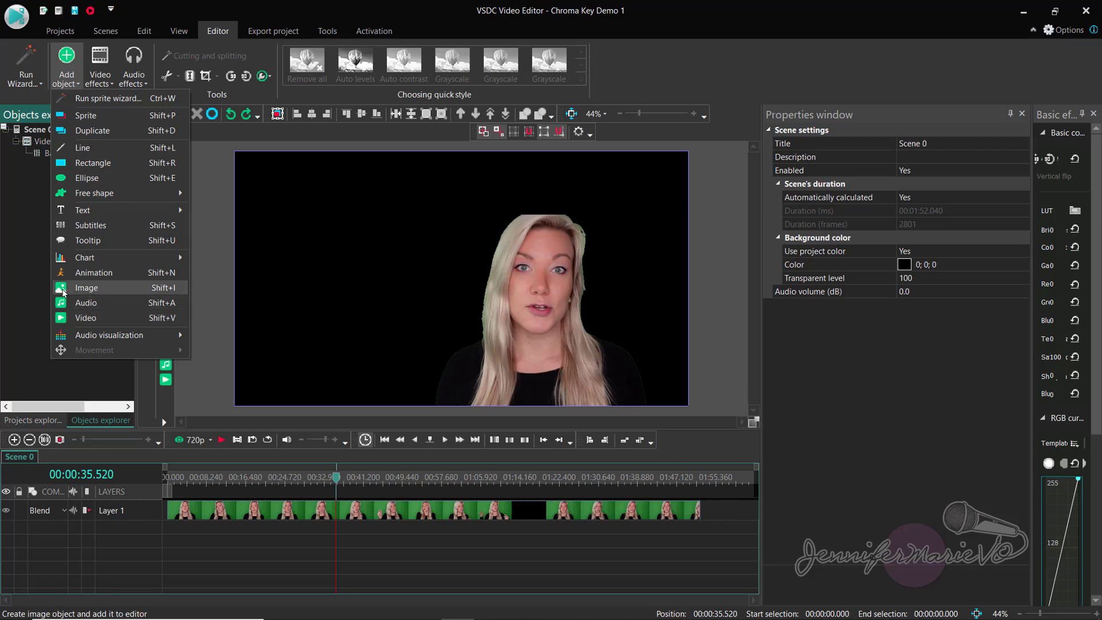
Step: Add the ancient-fortress-ananuri-in-georgia-country_2 image and enlarge it to 2254x1309 to fill the frame
{"action": "left_click", "coordinate": [85, 290]}
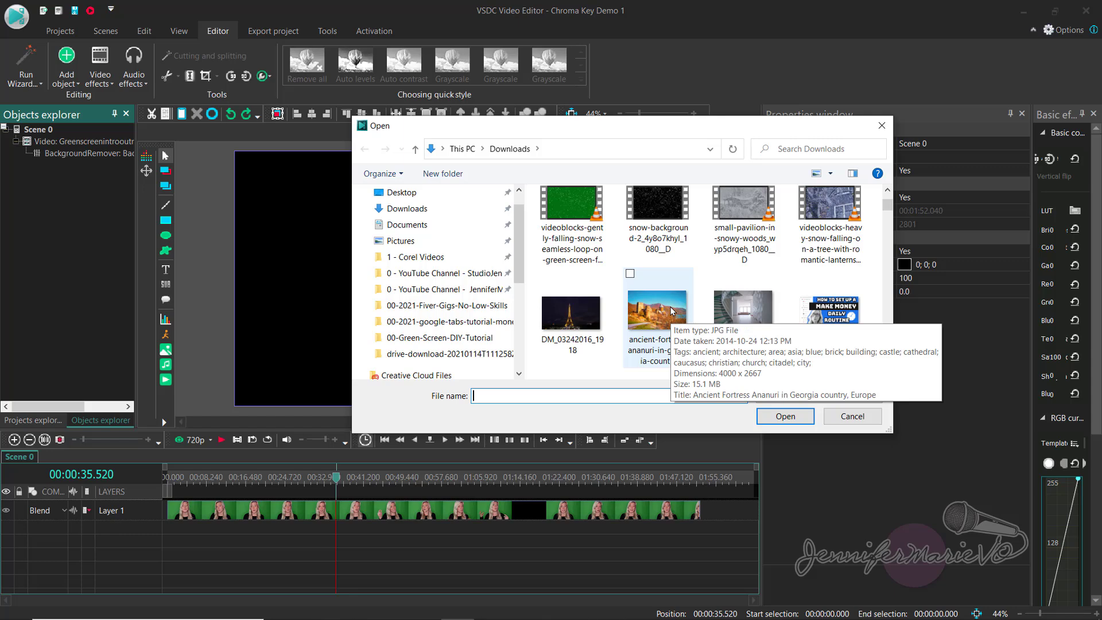
{"action": "double_click", "coordinate": [672, 312]}
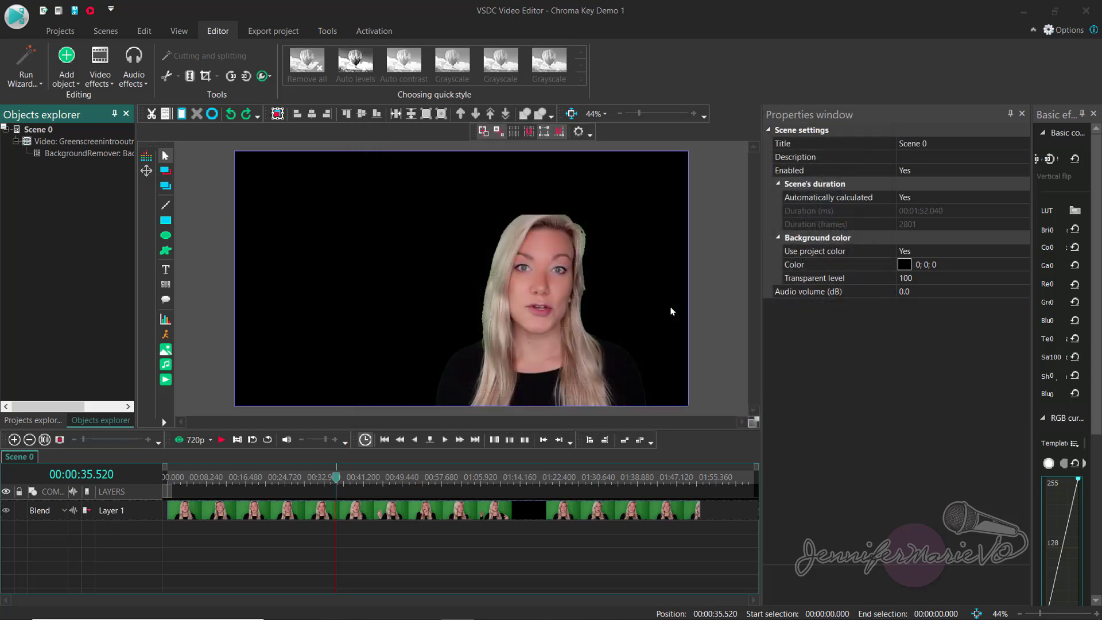
{"action": "left_click", "coordinate": [668, 384]}
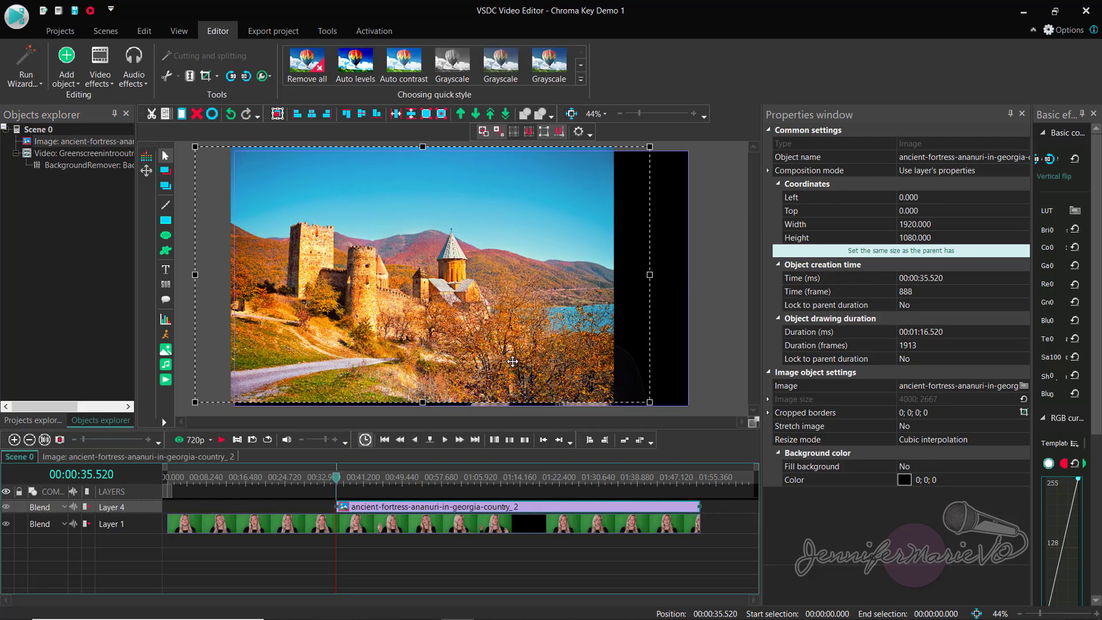
{"action": "left_click_drag", "start_coordinate": [514, 359], "coordinate": [574, 334]}
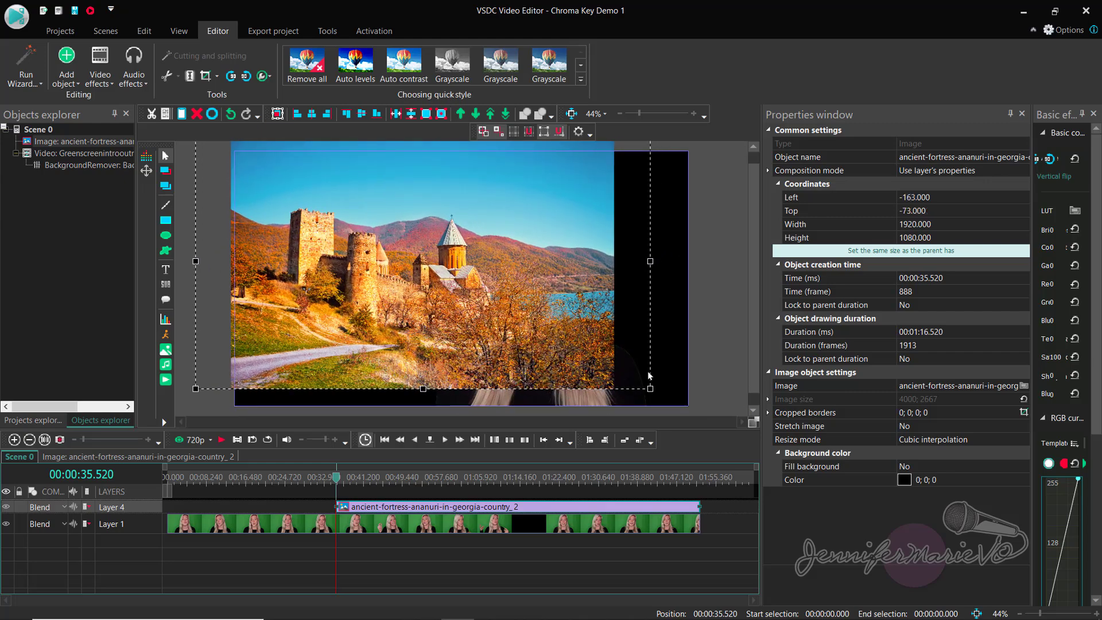
{"action": "left_click_drag", "start_coordinate": [654, 391], "coordinate": [729, 443]}
{"action": "left_click_drag", "start_coordinate": [649, 347], "coordinate": [652, 335]}
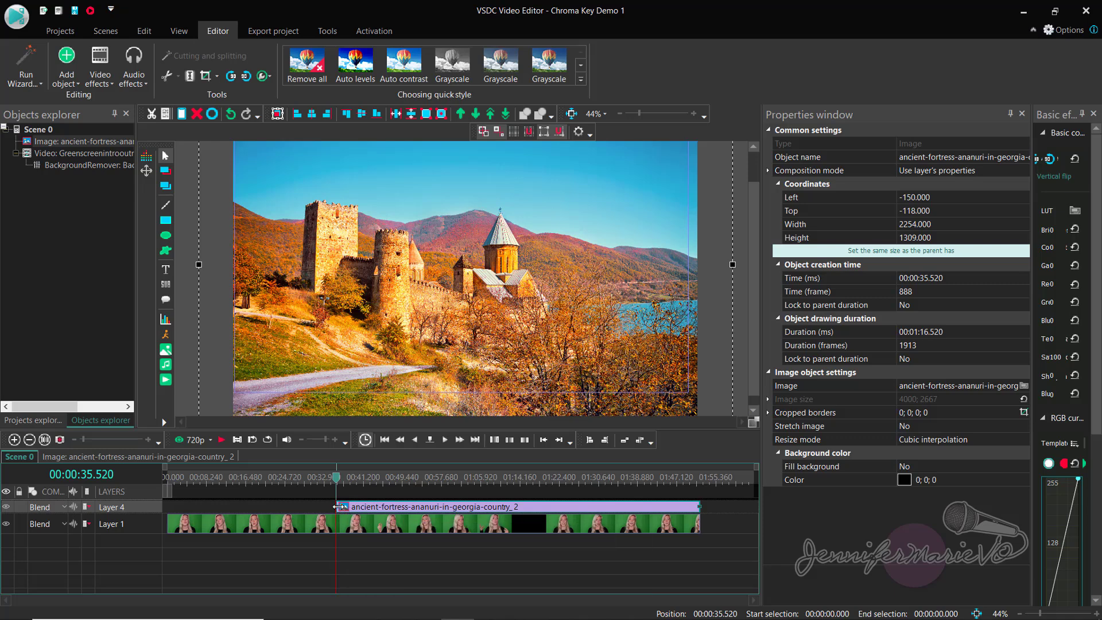
Step: Extend the fortress clip to start at 00:00 and move the presenter's Layer 1 above it
{"action": "left_click_drag", "start_coordinate": [338, 506], "coordinate": [169, 514]}
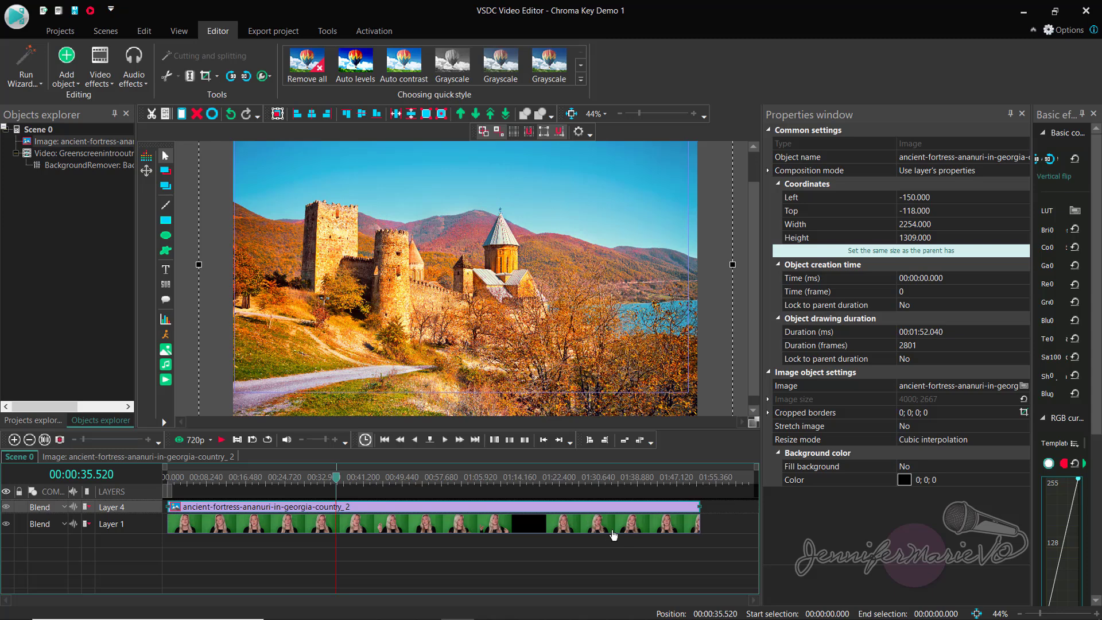
{"action": "left_click", "coordinate": [613, 531]}
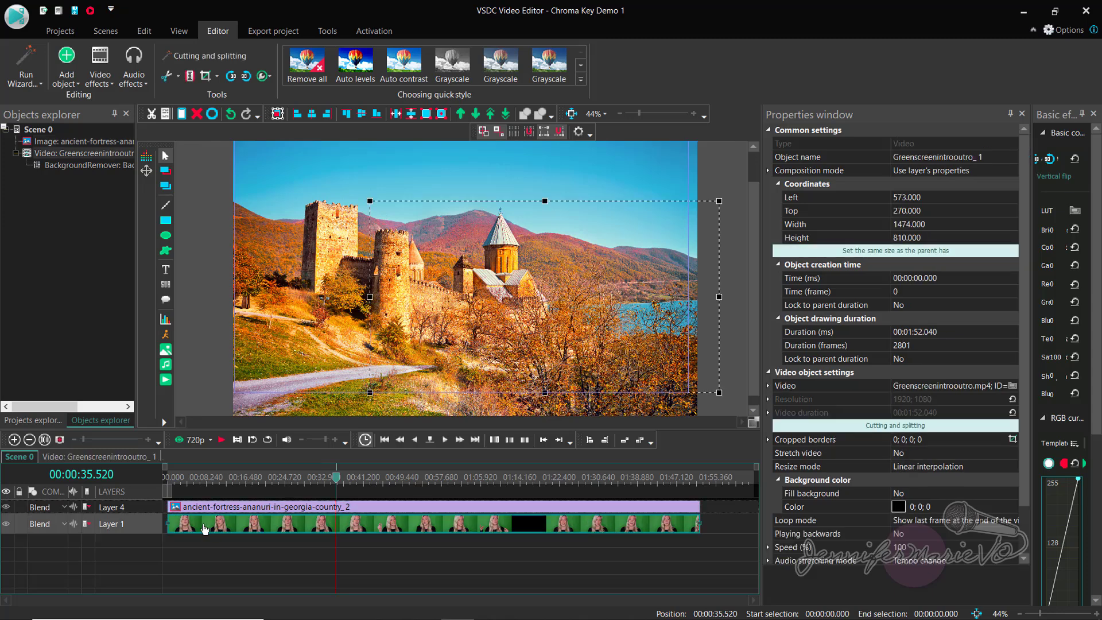
{"action": "left_click_drag", "start_coordinate": [148, 530], "coordinate": [156, 507]}
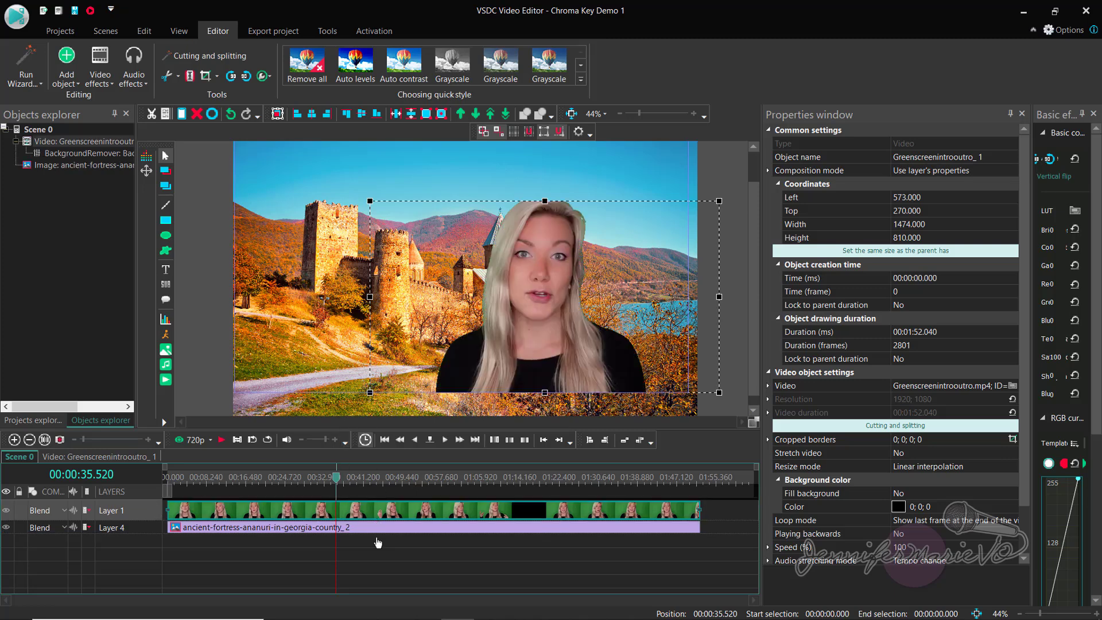
{"action": "left_click", "coordinate": [379, 527]}
Step: Resize and reposition the presenter toward the lower right over the fortress photo
{"action": "left_click", "coordinate": [578, 287]}
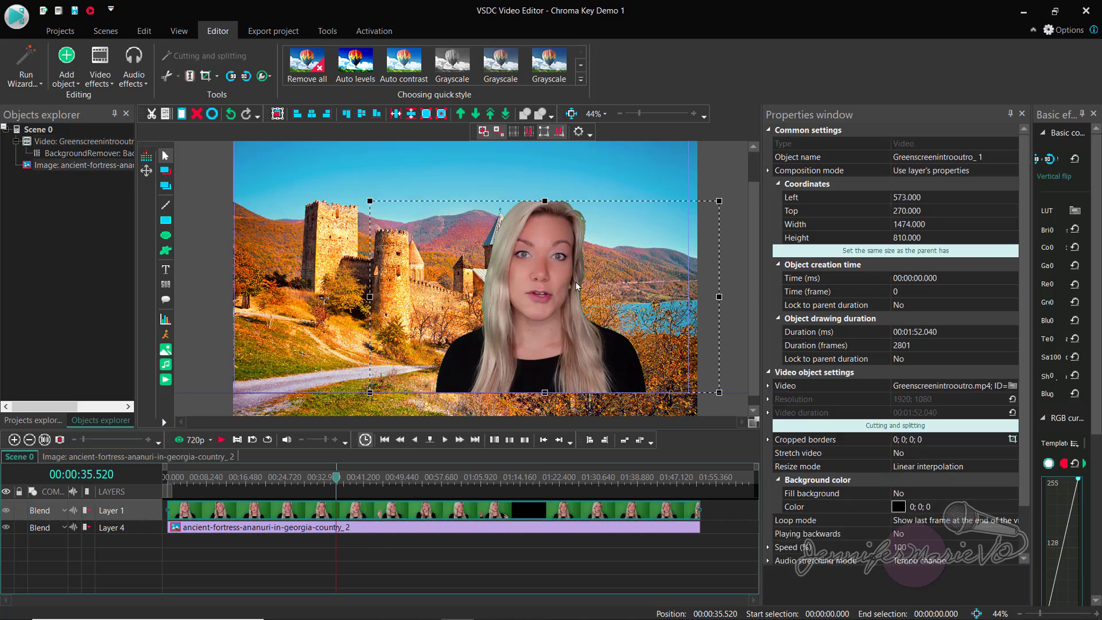
{"action": "left_click_drag", "start_coordinate": [558, 297], "coordinate": [572, 320]}
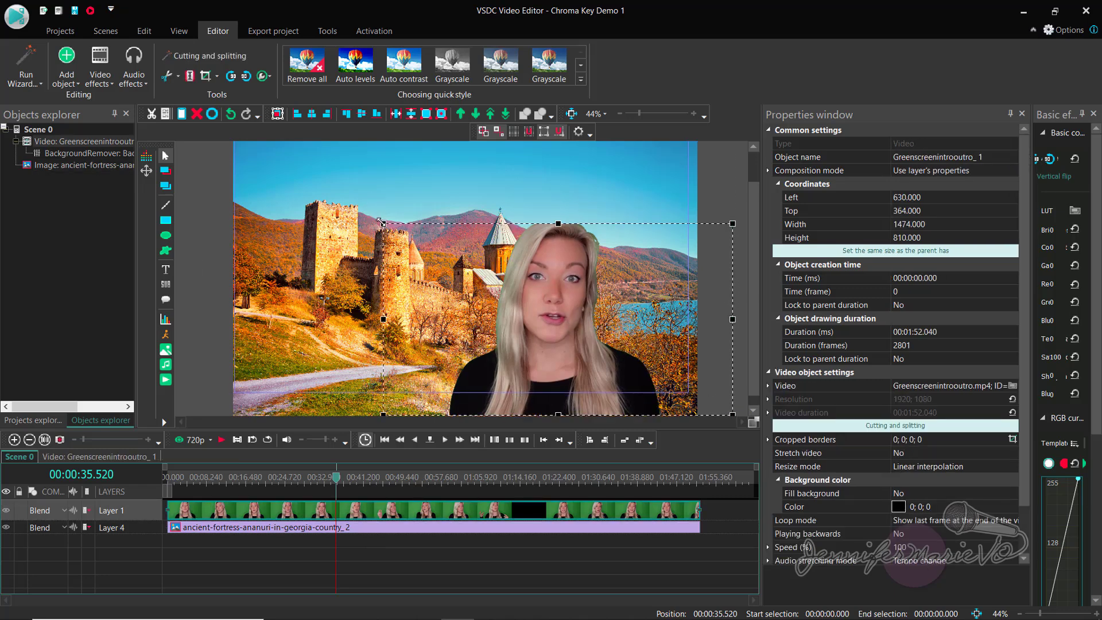
{"action": "left_click_drag", "start_coordinate": [381, 222], "coordinate": [196, 141]}
{"action": "left_click_drag", "start_coordinate": [417, 217], "coordinate": [428, 221]}
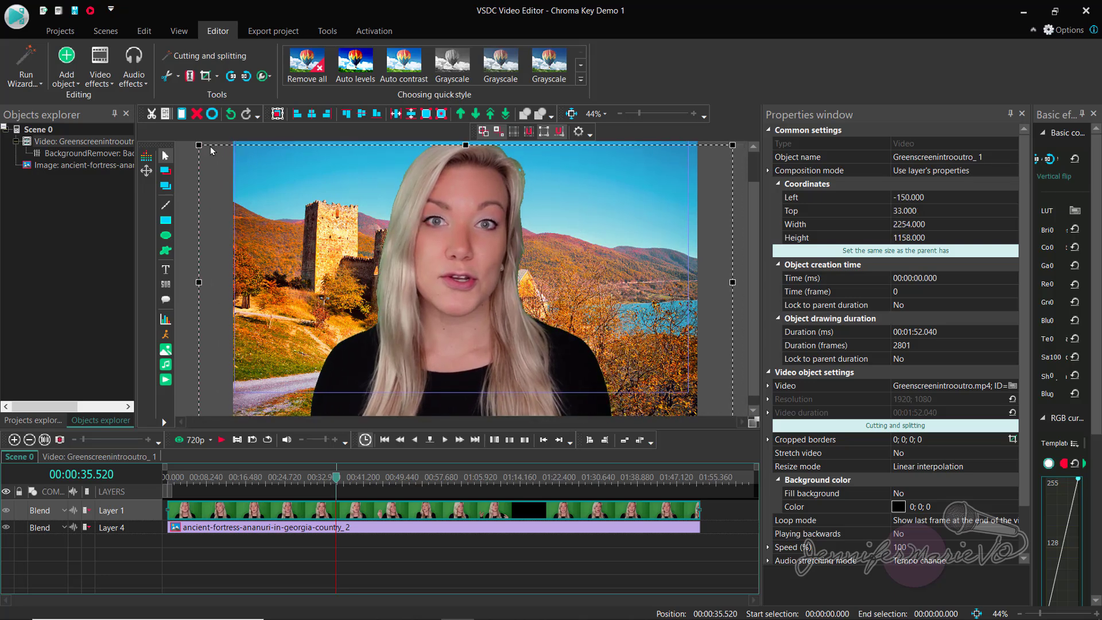
{"action": "left_click_drag", "start_coordinate": [200, 146], "coordinate": [326, 212]}
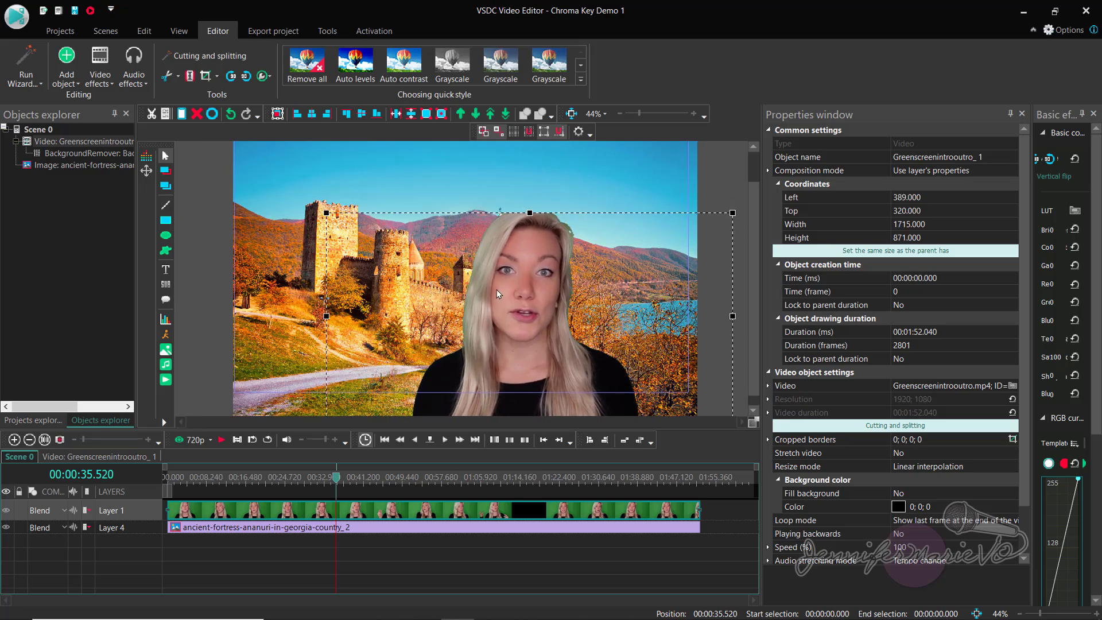
{"action": "left_click_drag", "start_coordinate": [540, 485], "coordinate": [288, 482]}
{"action": "left_click_drag", "start_coordinate": [326, 212], "coordinate": [440, 270]}
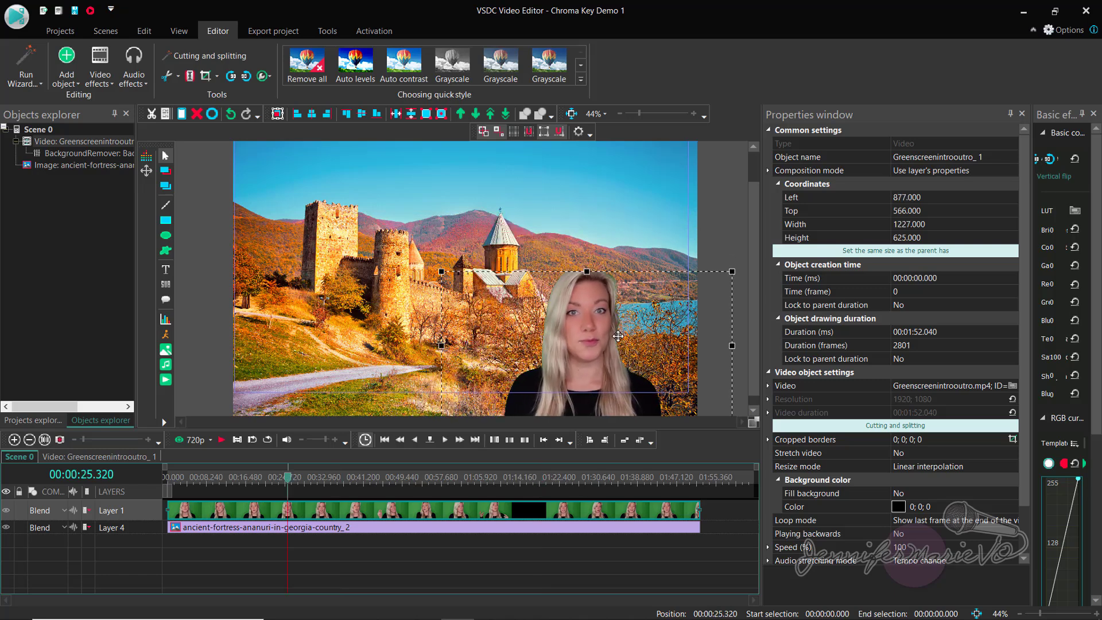
Step: Check frames around 18-22 seconds and fine-tune the presenter to Left 821, Top 466, 1268x636
{"action": "left_click", "coordinate": [399, 342]}
{"action": "left_click", "coordinate": [274, 484]}
{"action": "left_click", "coordinate": [252, 483]}
{"action": "double_click", "coordinate": [268, 510]}
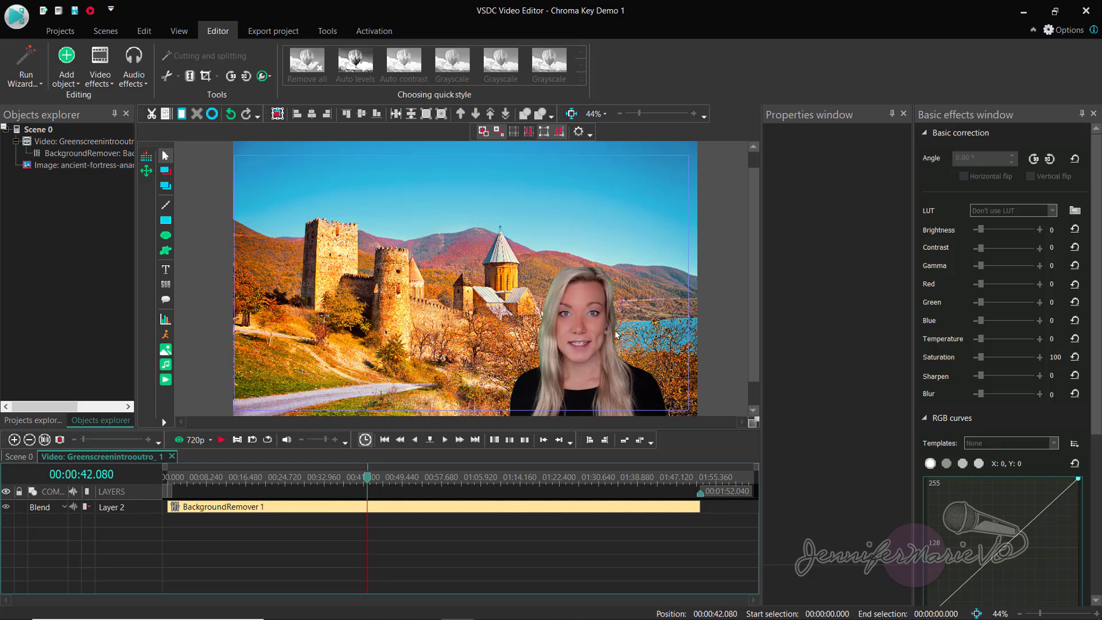
{"action": "left_click", "coordinate": [585, 325]}
{"action": "mouse_move", "coordinate": [585, 315]}
{"action": "left_mouse_down"}
{"action": "mouse_move", "coordinate": [574, 302]}
{"action": "mouse_move", "coordinate": [583, 317]}
{"action": "left_mouse_up"}
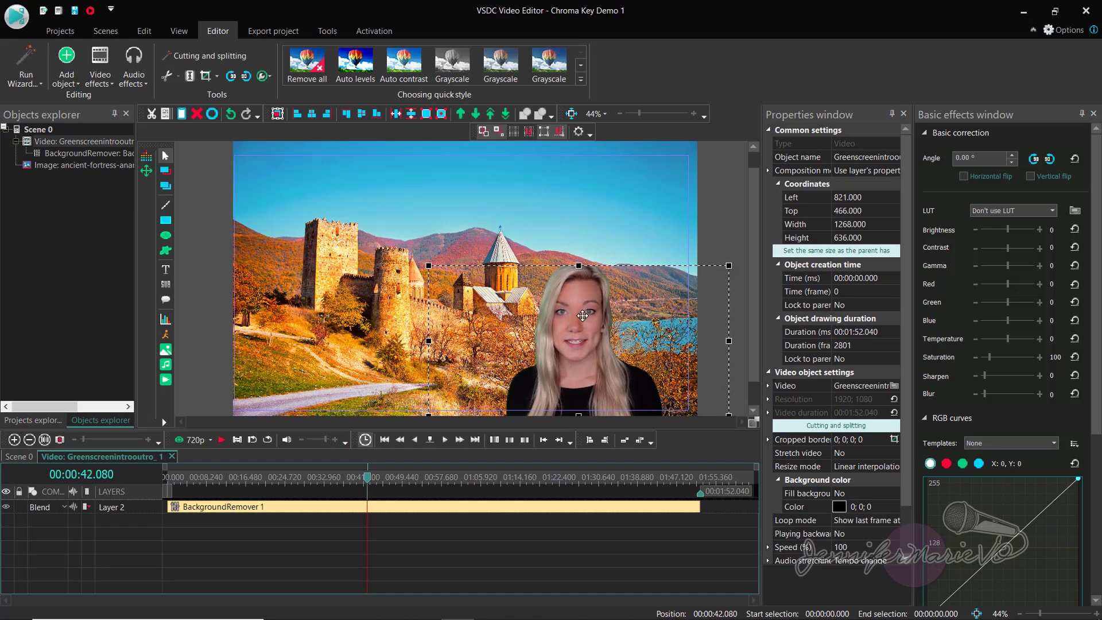
Step: Choose the Web device with MP4 output and start exporting the project
{"action": "left_click", "coordinate": [701, 235]}
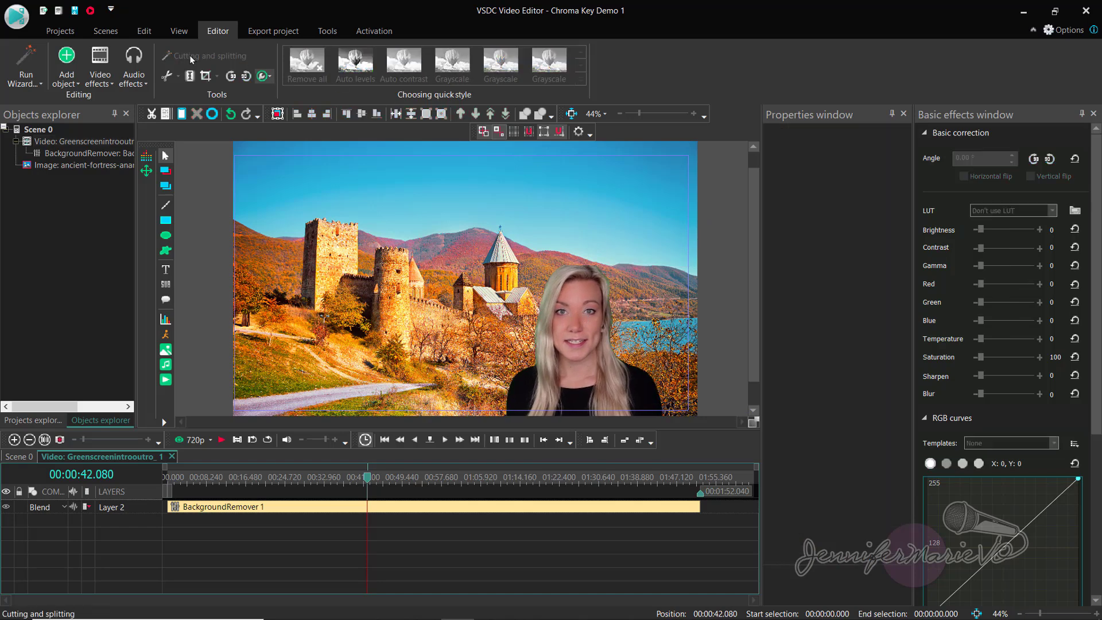
{"action": "left_click", "coordinate": [277, 33]}
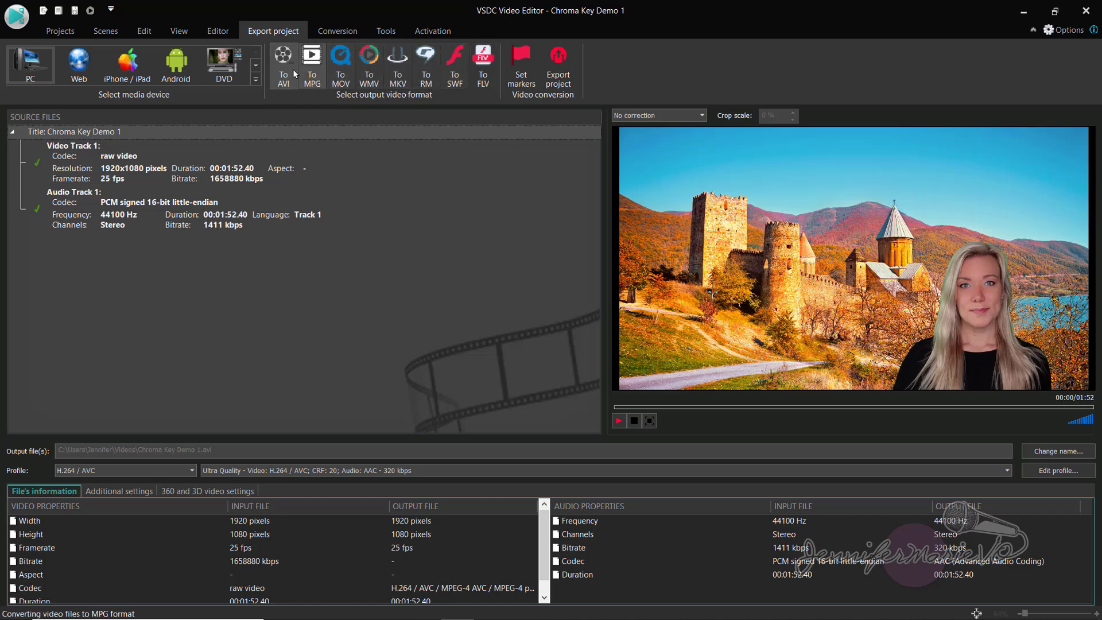
{"action": "left_click", "coordinate": [256, 80]}
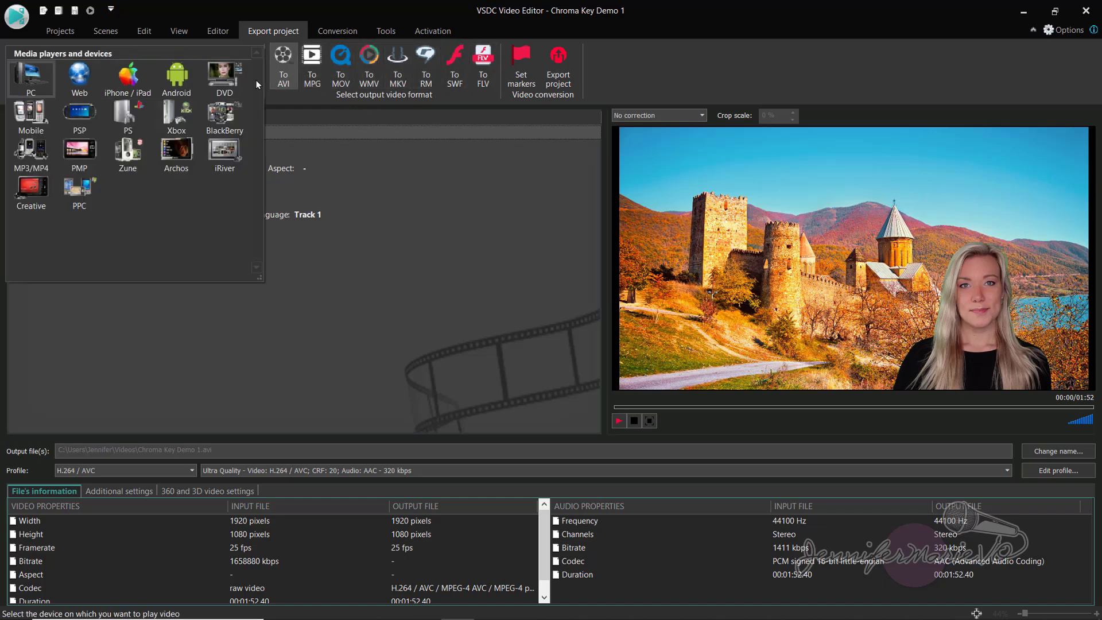
{"action": "left_click", "coordinate": [68, 75]}
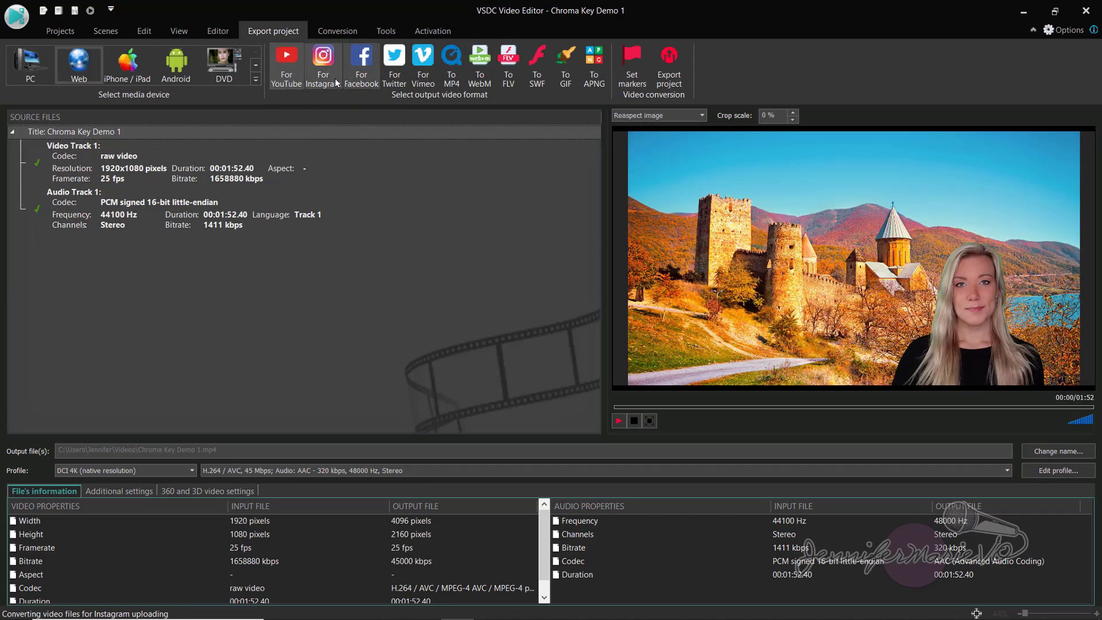
{"action": "left_click", "coordinate": [454, 87]}
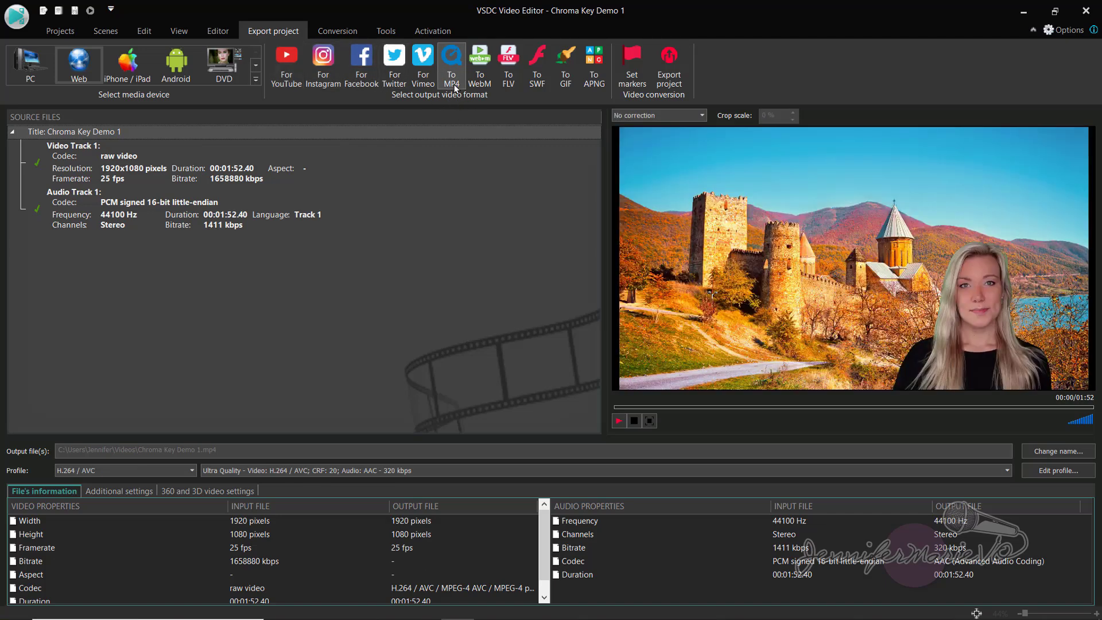
{"action": "left_click", "coordinate": [671, 75]}
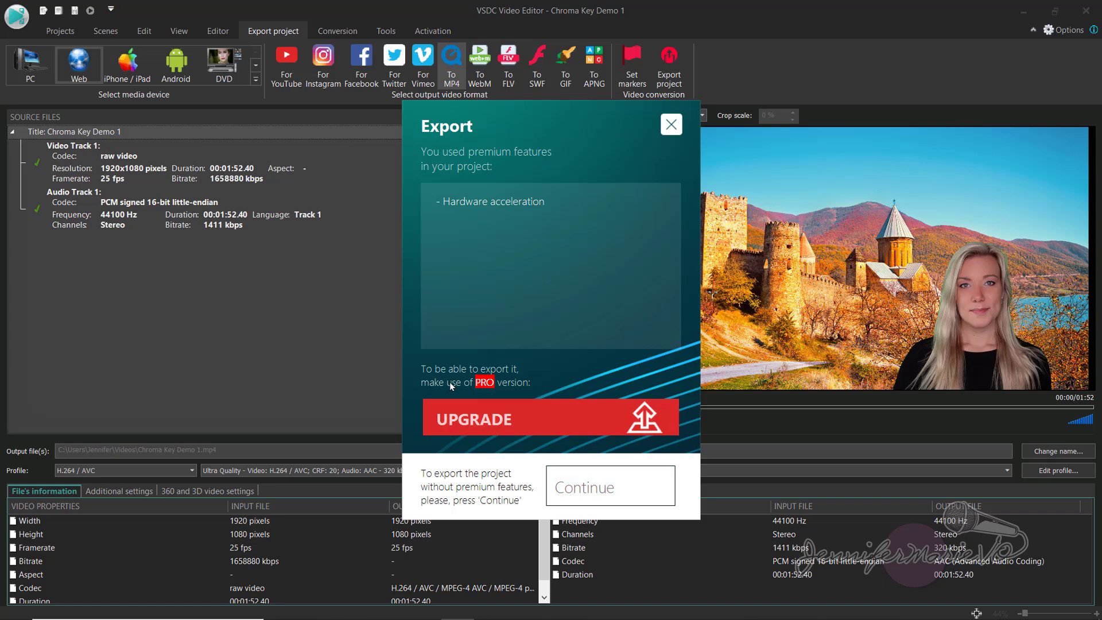
{"action": "left_click", "coordinate": [602, 495]}
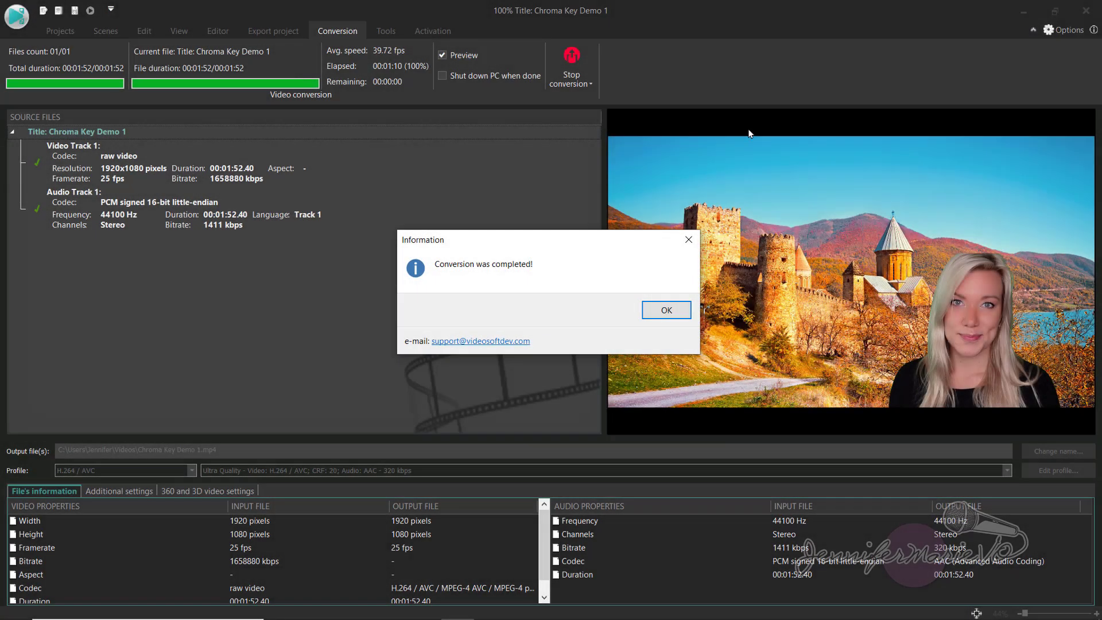
{"action": "left_click", "coordinate": [667, 313]}
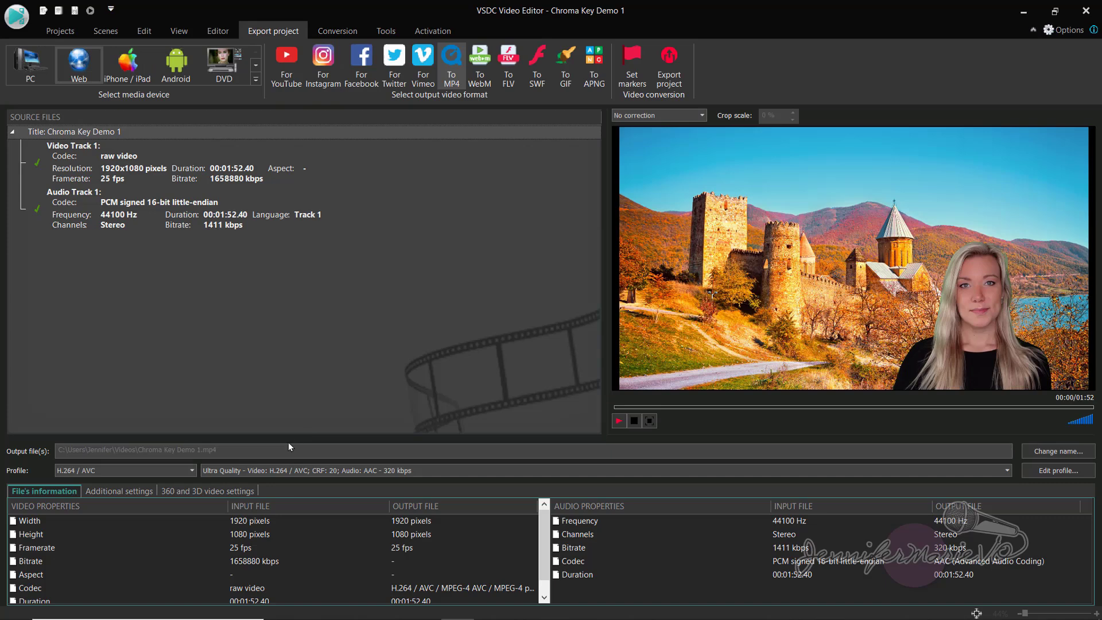
{"action": "left_click_drag", "start_coordinate": [286, 447], "coordinate": [61, 451]}
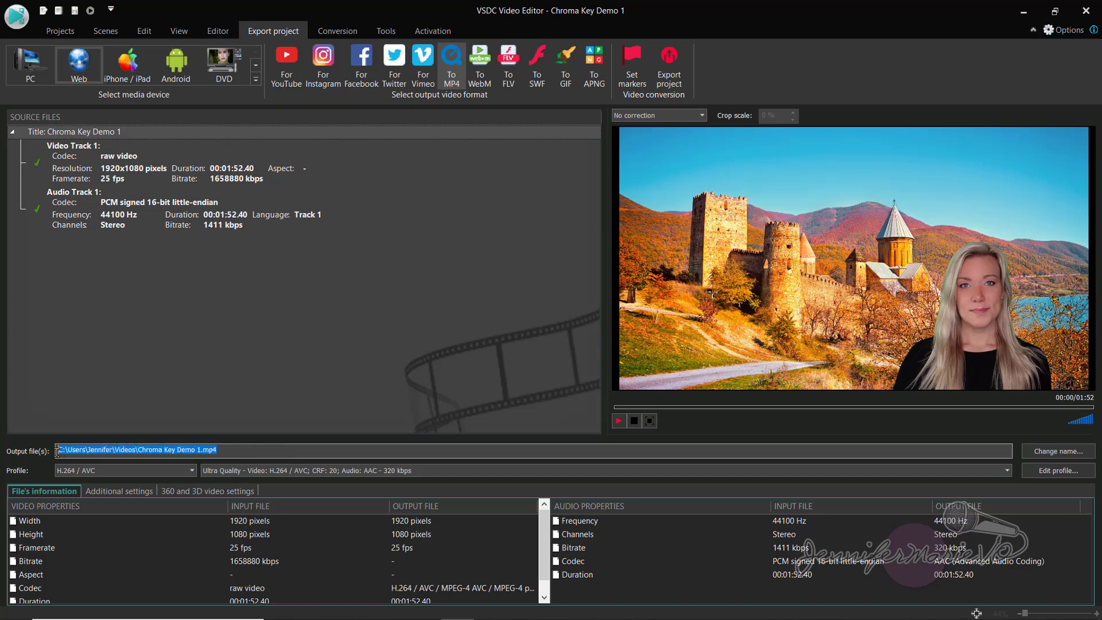
{"action": "right_click", "coordinate": [111, 451]}
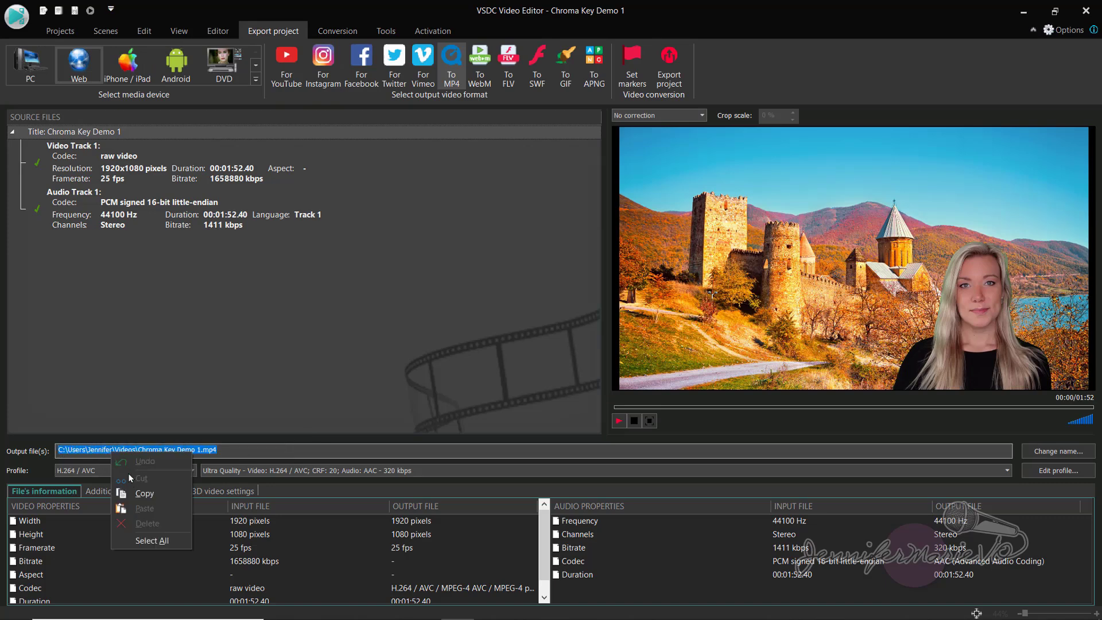
{"action": "left_click", "coordinate": [147, 494]}
{"action": "left_click", "coordinate": [343, 448]}
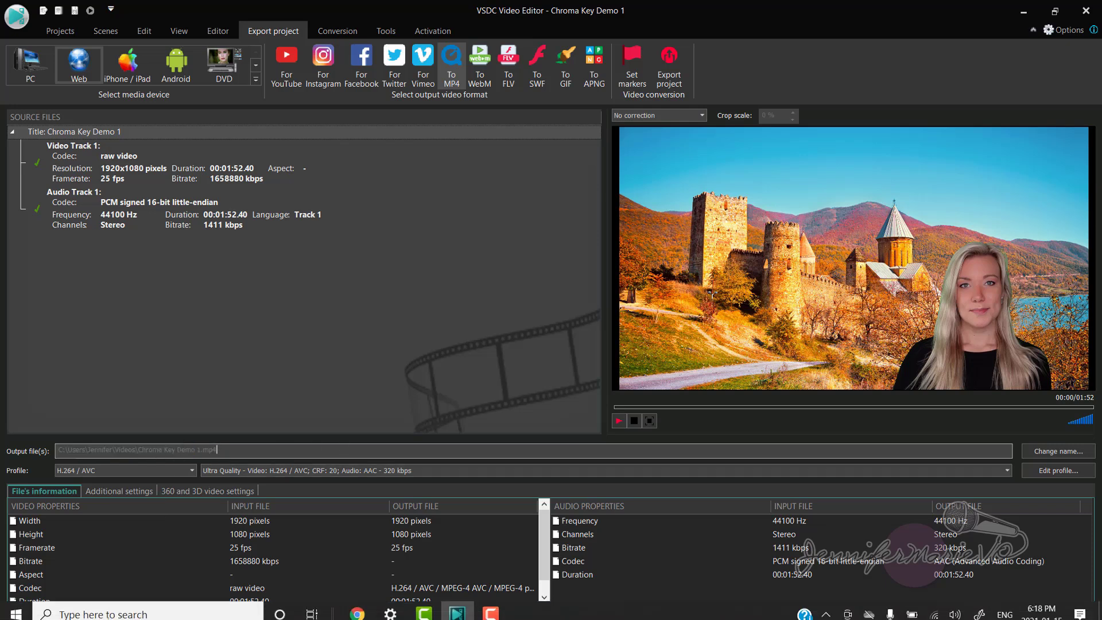
Step: Play the exported Chroma Key Demo 1 video in VLC, then pause it
{"action": "left_click", "coordinate": [8, 614]}
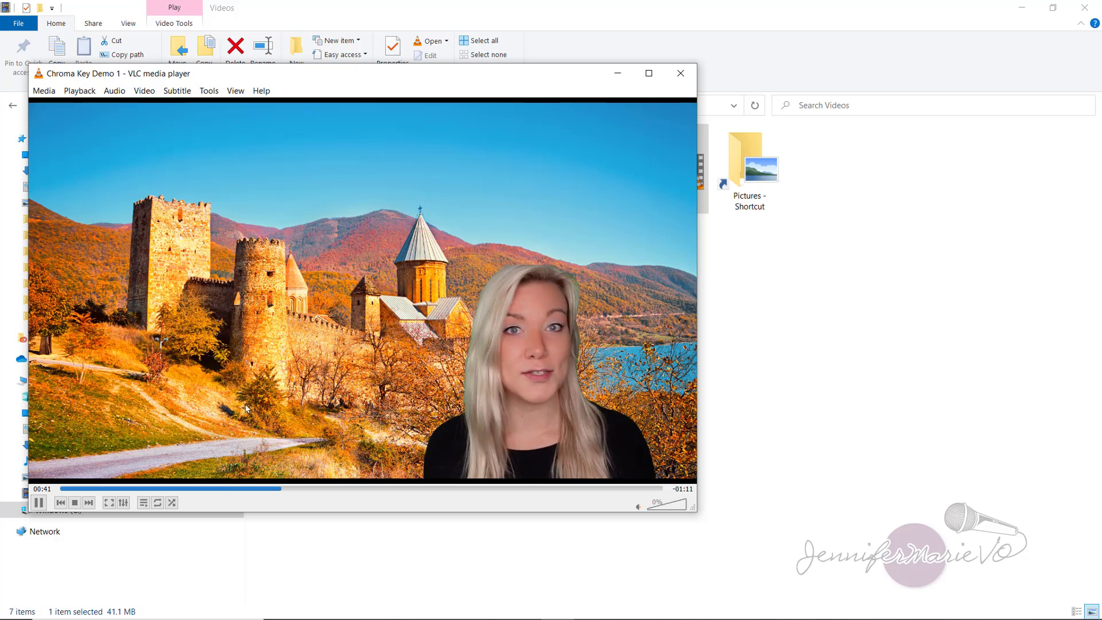
{"action": "key", "text": "space"}
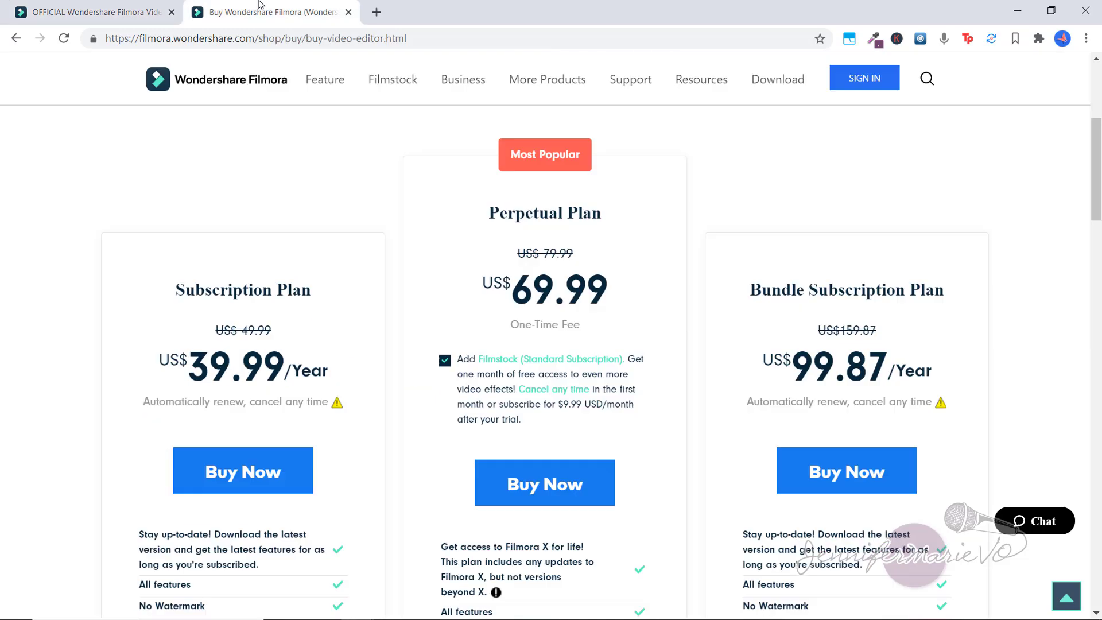
Step: On the Filmora pricing page, untick Add Filmstock under the Perpetual Plan
{"action": "left_click", "coordinate": [265, 11]}
{"action": "left_click", "coordinate": [445, 361]}
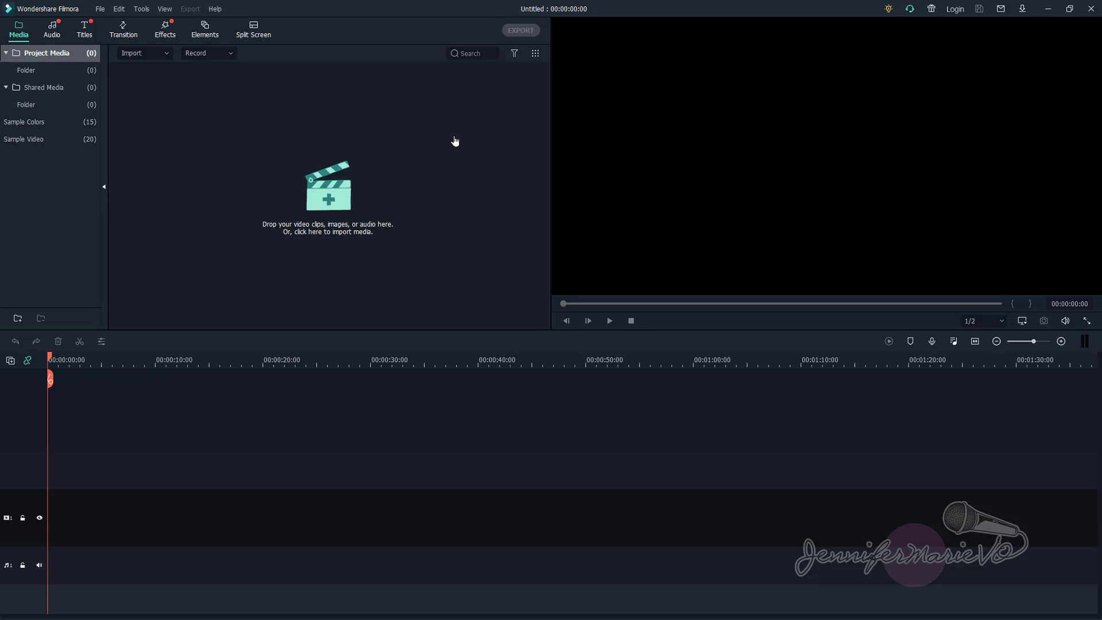
Step: Import the Greenscreenintrooutro clip and drag it onto the Filmora timeline
{"action": "left_click", "coordinate": [313, 166]}
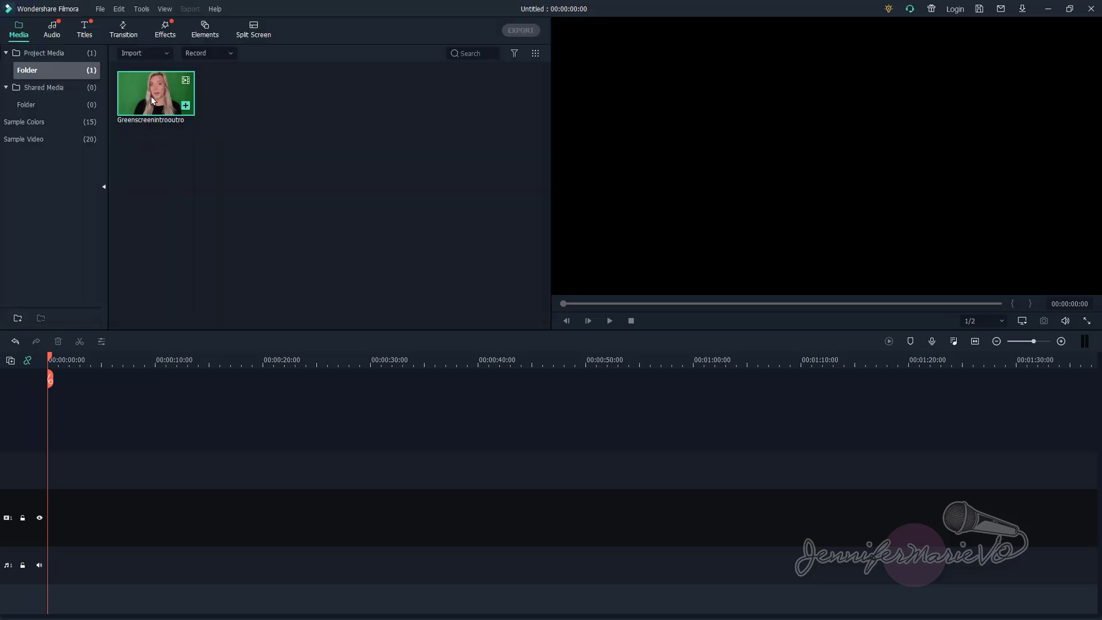
{"action": "left_click_drag", "start_coordinate": [150, 96], "coordinate": [53, 466]}
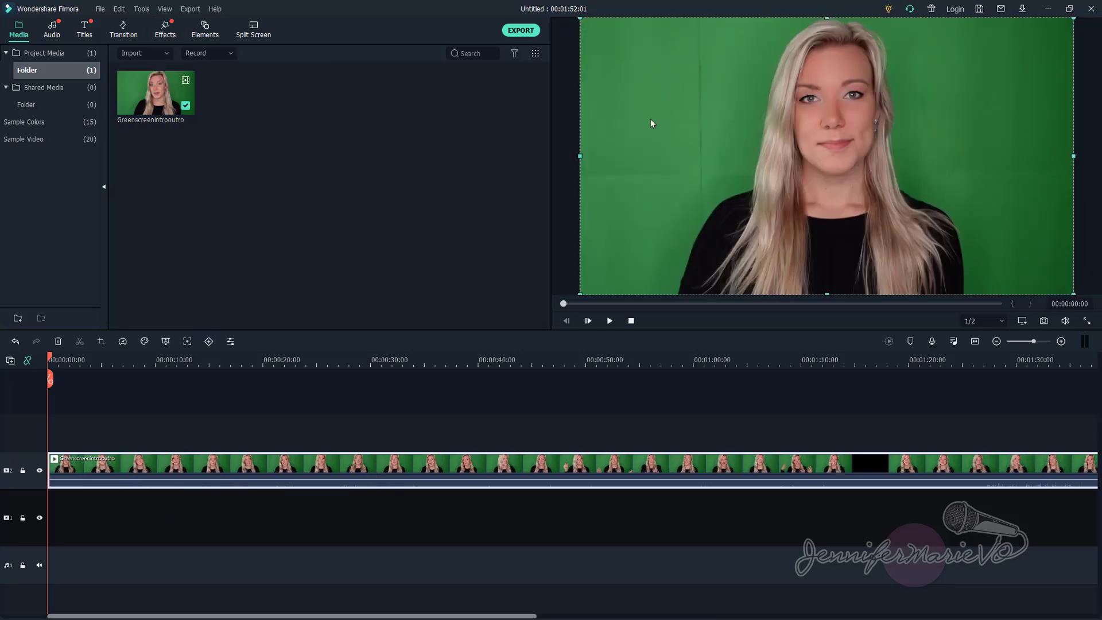
Step: Turn on Chroma Key for Greenscreenintrooutro and sample its green backdrop with the eyedropper
{"action": "double_click", "coordinate": [514, 474]}
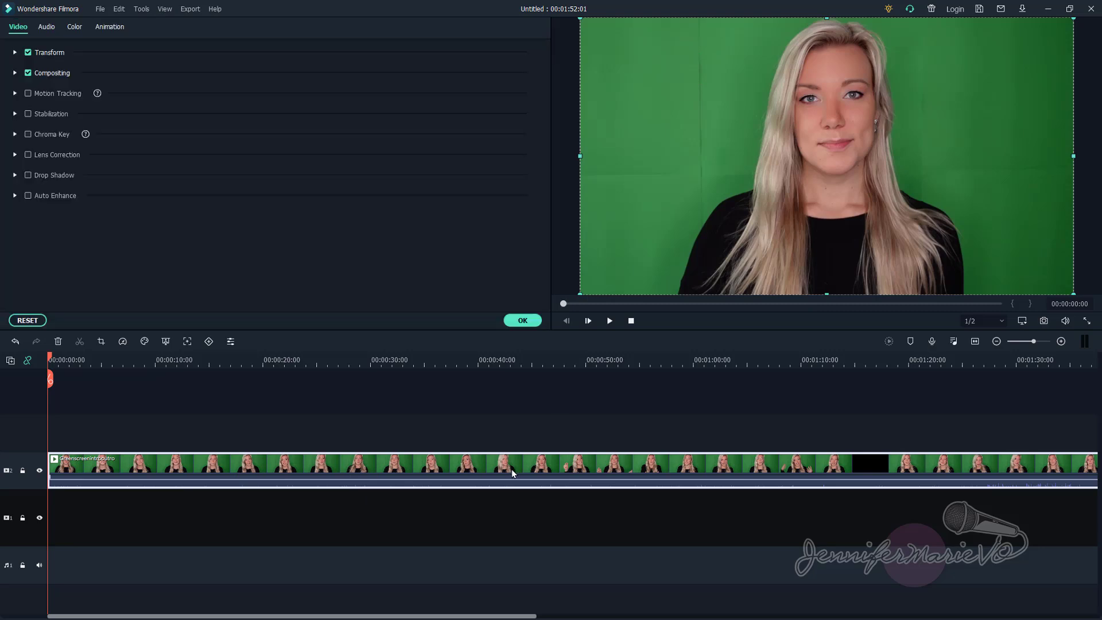
{"action": "left_click", "coordinate": [15, 134]}
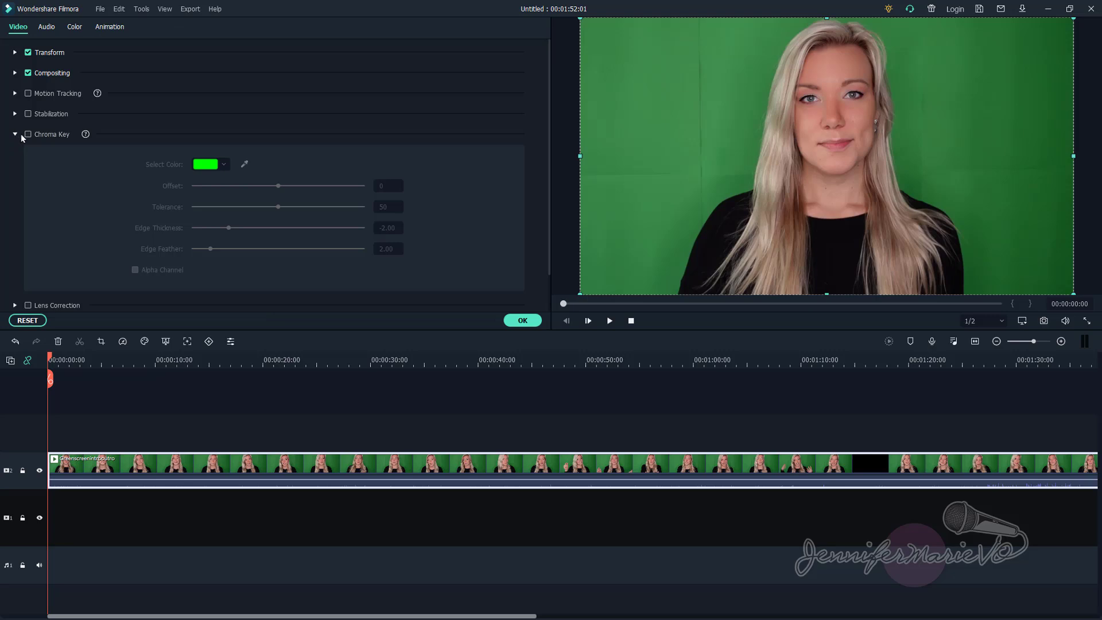
{"action": "left_click", "coordinate": [27, 134]}
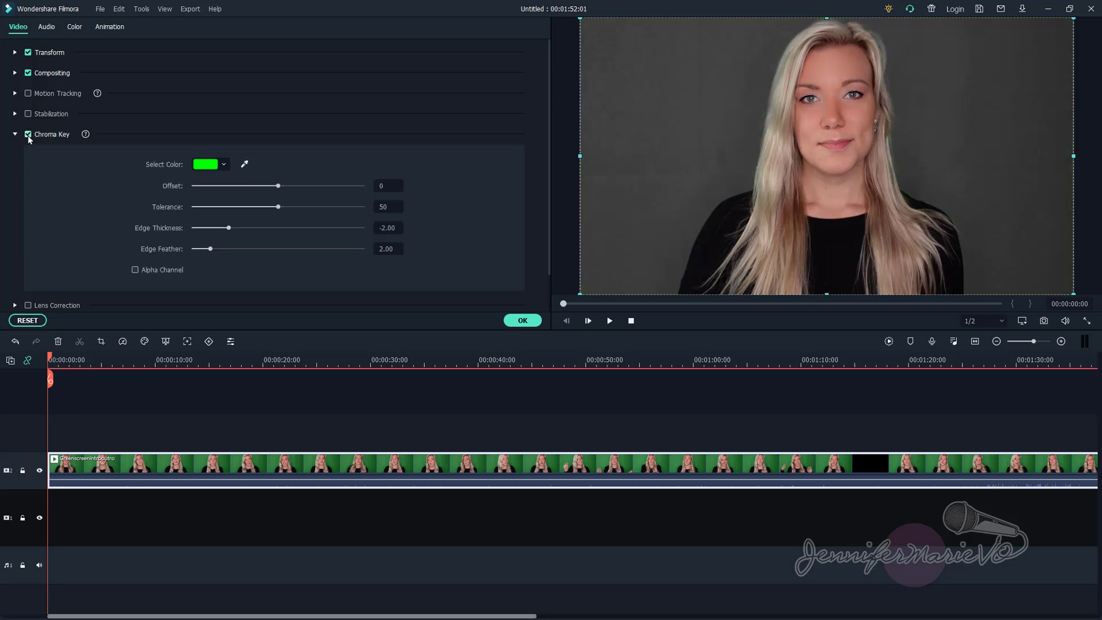
{"action": "left_click", "coordinate": [244, 164]}
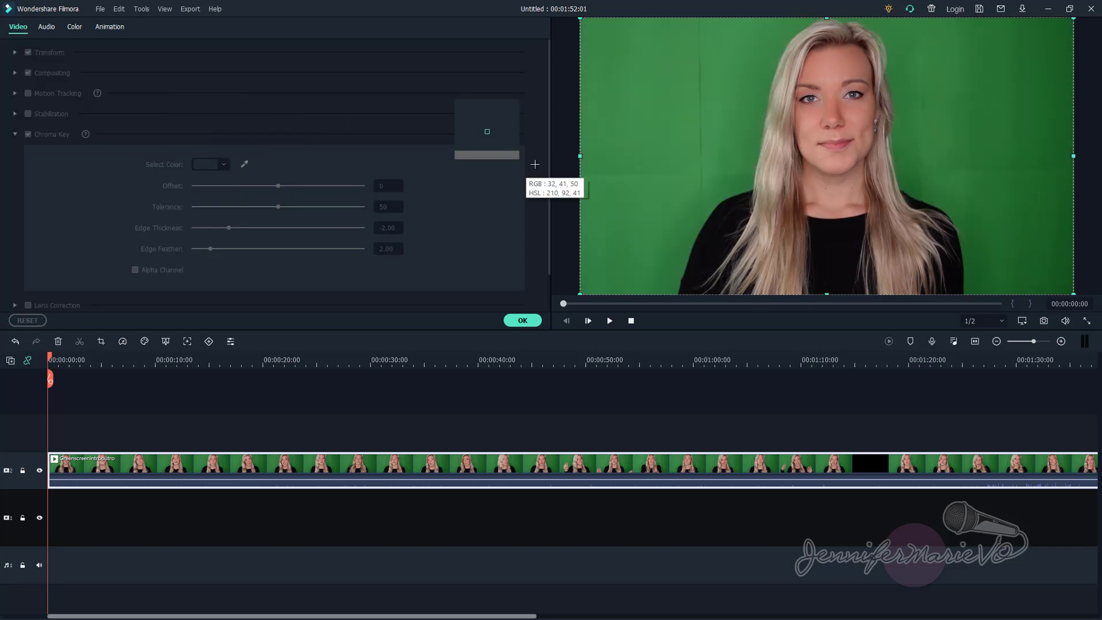
{"action": "left_click", "coordinate": [624, 90]}
{"action": "left_click", "coordinate": [676, 115]}
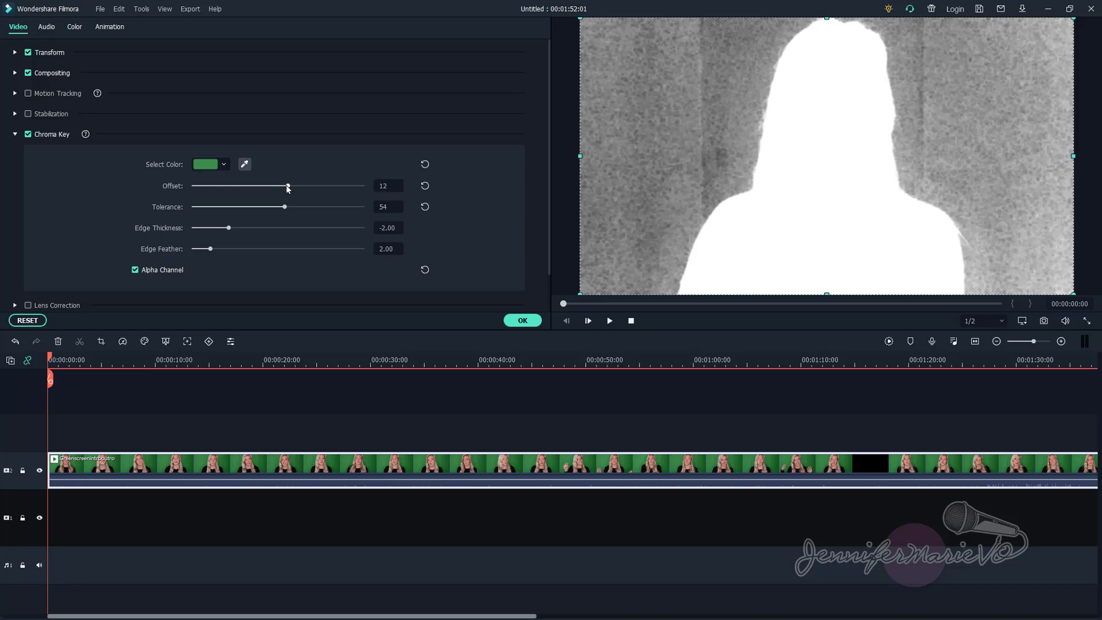
Step: Adjust the key to Offset 100, Tolerance 48 and Edge Thickness -0.59
{"action": "left_click_drag", "start_coordinate": [290, 184], "coordinate": [360, 188]}
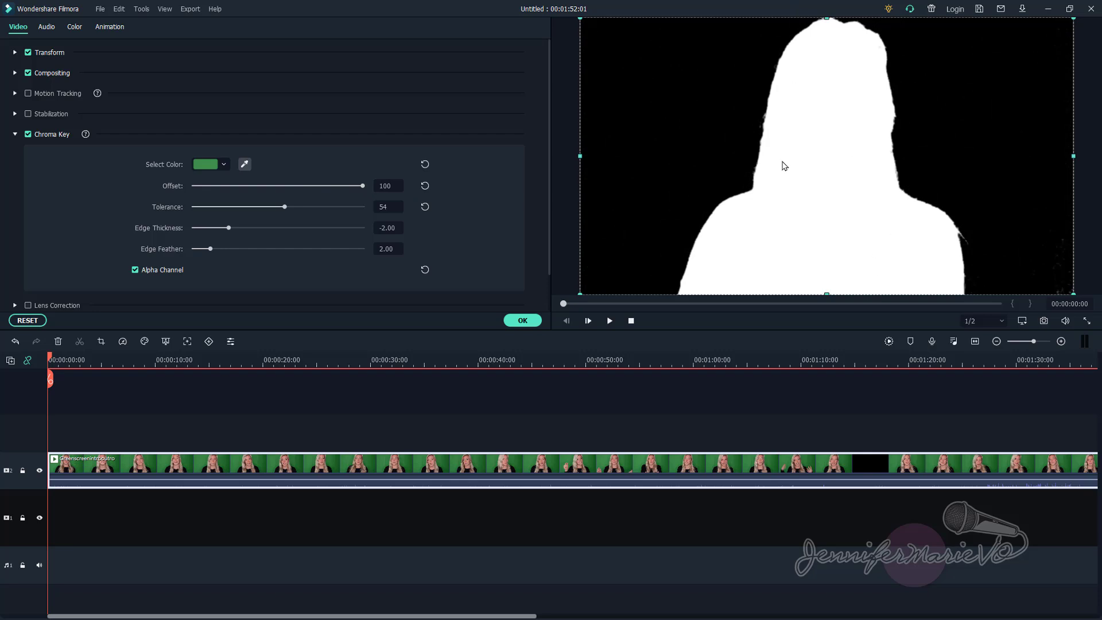
{"action": "left_click", "coordinate": [165, 269]}
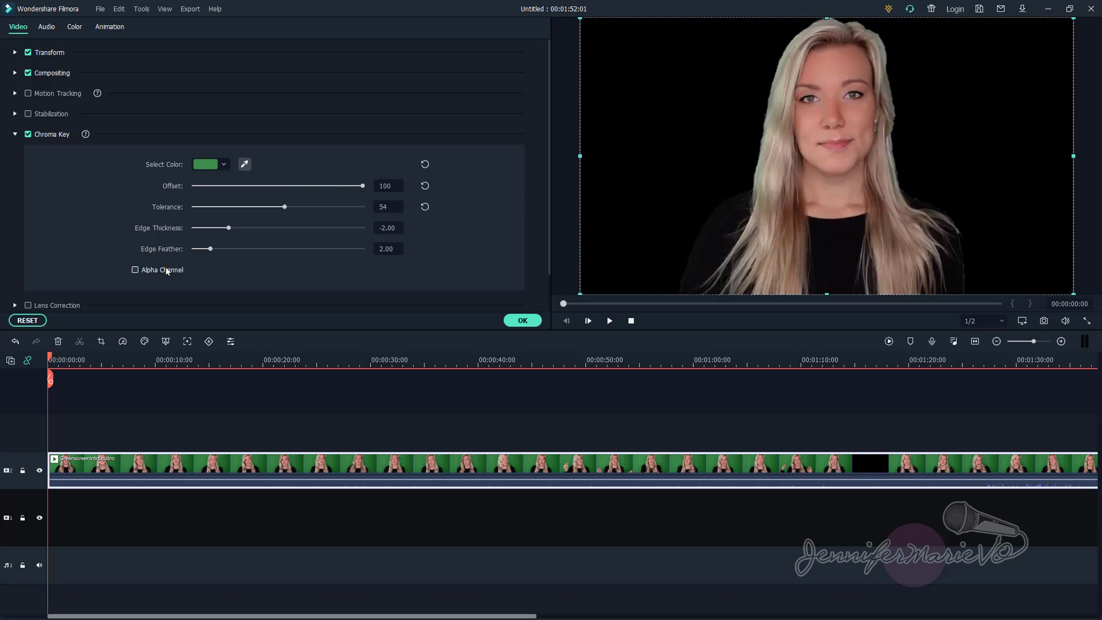
{"action": "left_click", "coordinate": [165, 269]}
{"action": "left_click_drag", "start_coordinate": [286, 207], "coordinate": [241, 227]}
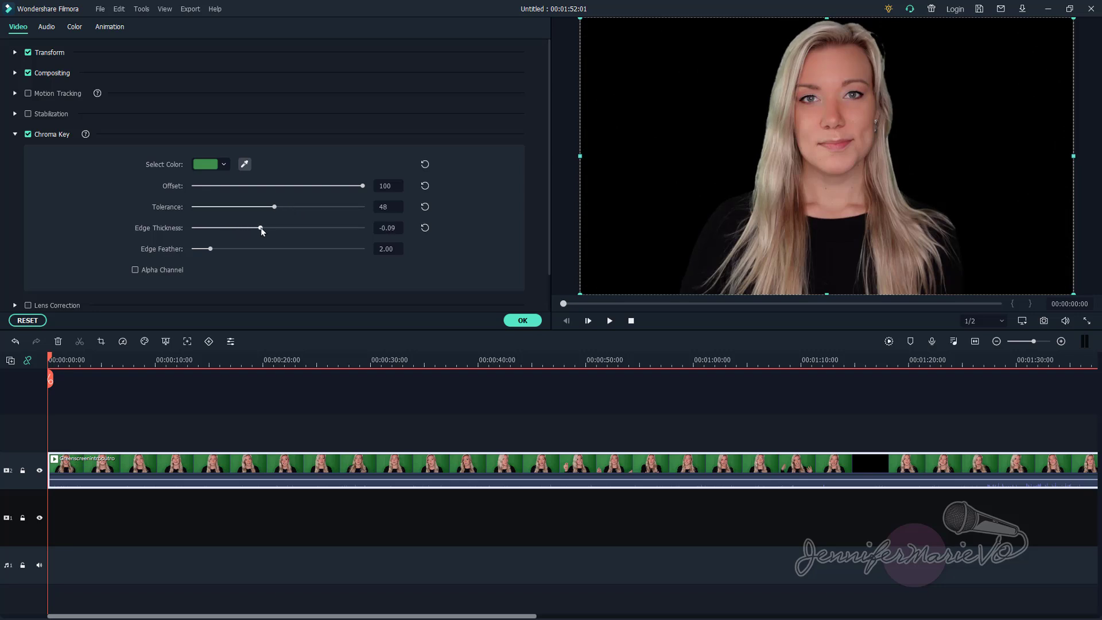
{"action": "mouse_move", "coordinate": [338, 230]}
{"action": "left_mouse_down"}
{"action": "mouse_move", "coordinate": [356, 228]}
{"action": "mouse_move", "coordinate": [325, 229]}
{"action": "left_mouse_up"}
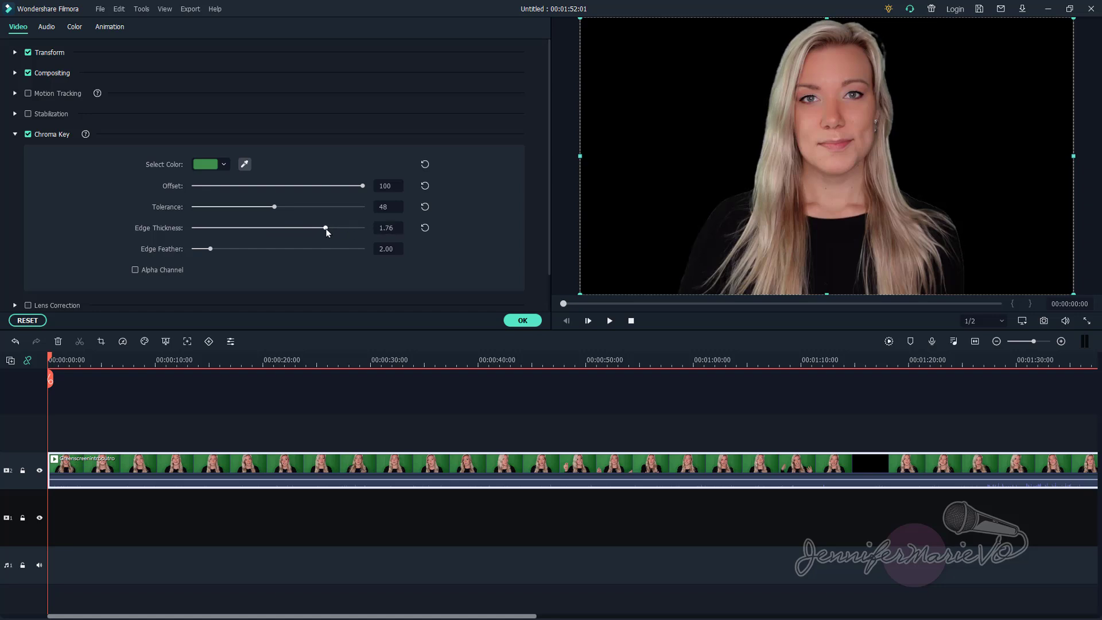
{"action": "left_click_drag", "start_coordinate": [329, 228], "coordinate": [371, 223]}
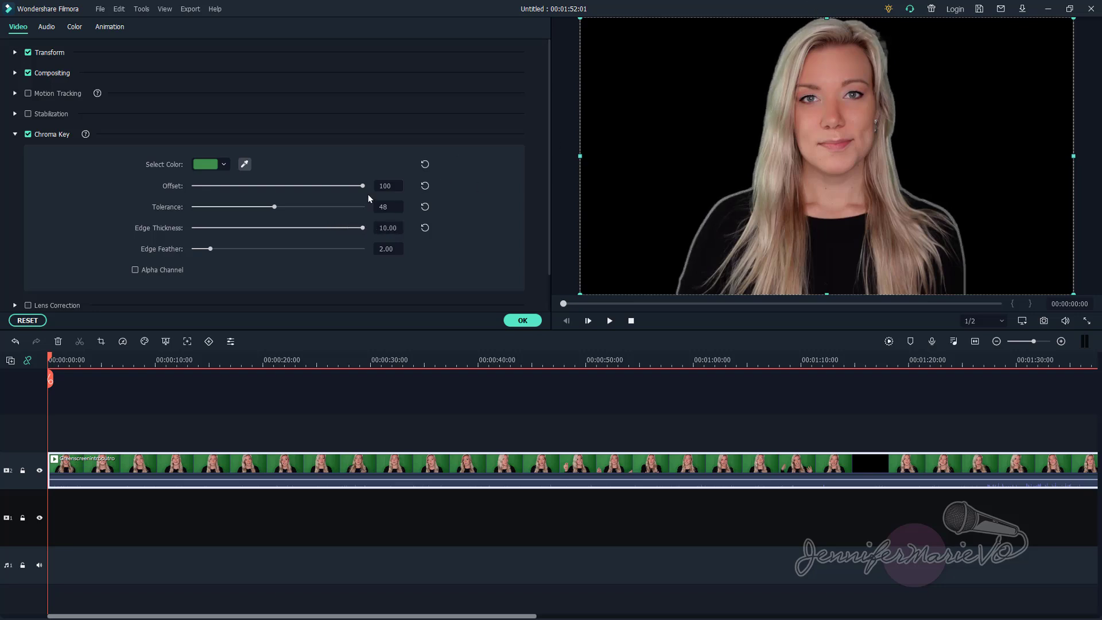
{"action": "left_click_drag", "start_coordinate": [363, 229], "coordinate": [314, 236]}
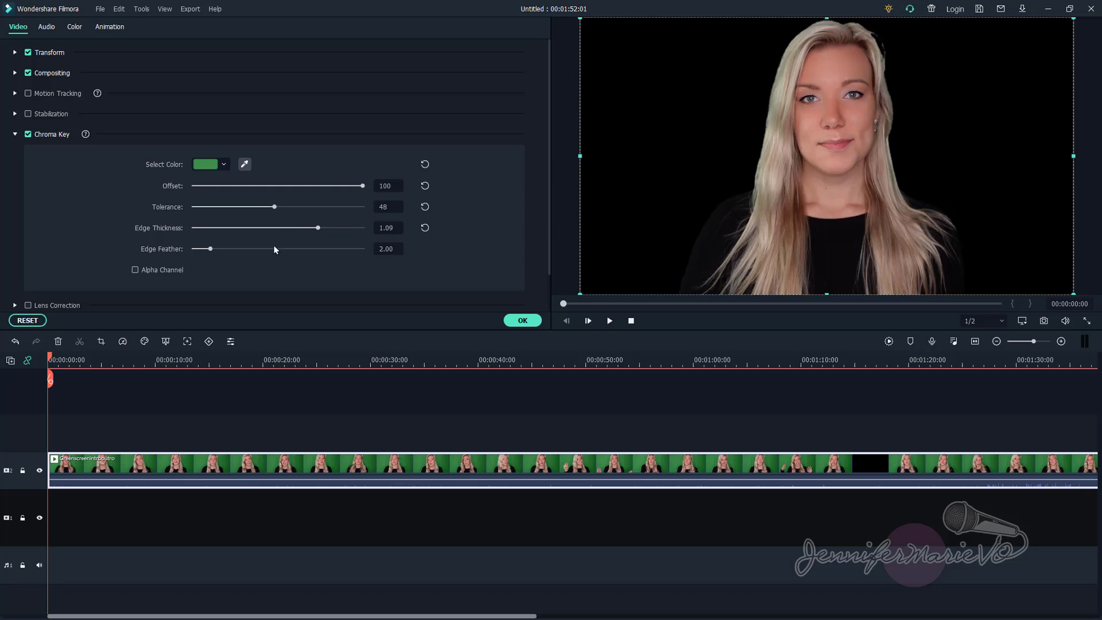
Step: Raise Edge Feather to 5.22, return to the colour preview and confirm with OK
{"action": "left_click_drag", "start_coordinate": [210, 249], "coordinate": [264, 253]}
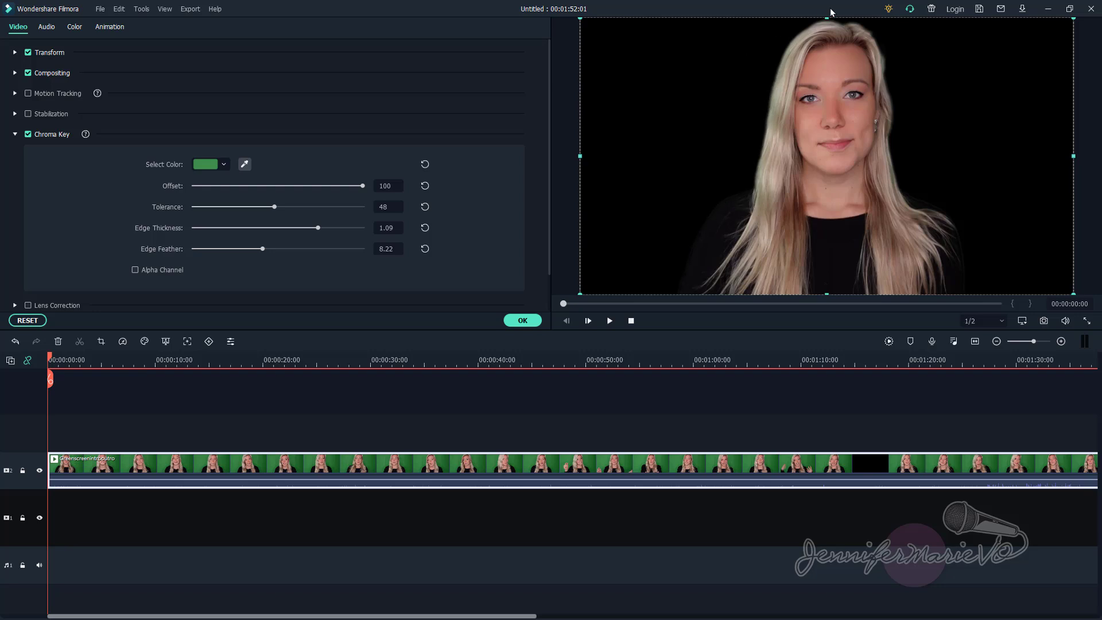
{"action": "left_click", "coordinate": [172, 268]}
{"action": "left_click_drag", "start_coordinate": [263, 253], "coordinate": [275, 253]}
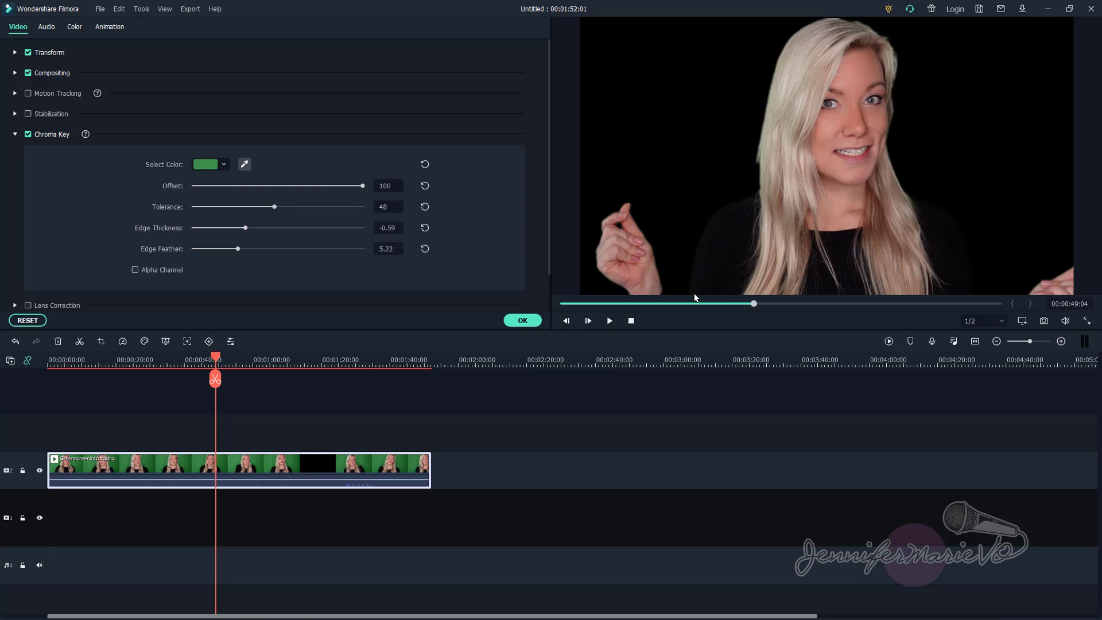
{"action": "left_click", "coordinate": [521, 321]}
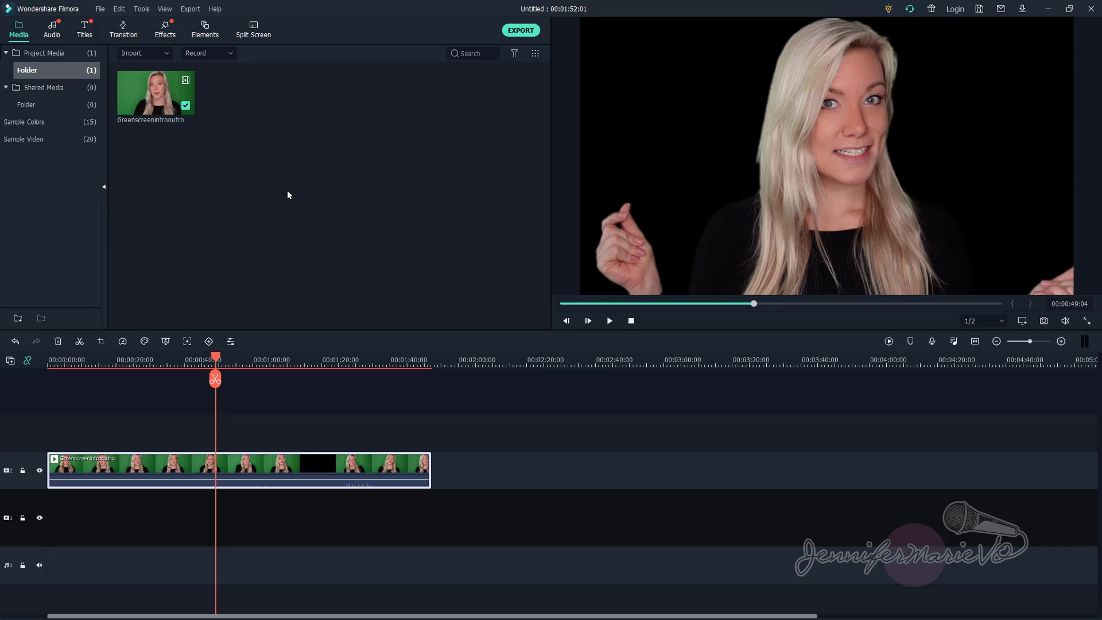
Step: Import snow-woods and place it at the start of the bottom track
{"action": "right_click", "coordinate": [231, 155]}
{"action": "left_click", "coordinate": [263, 158]}
{"action": "left_click", "coordinate": [502, 87]}
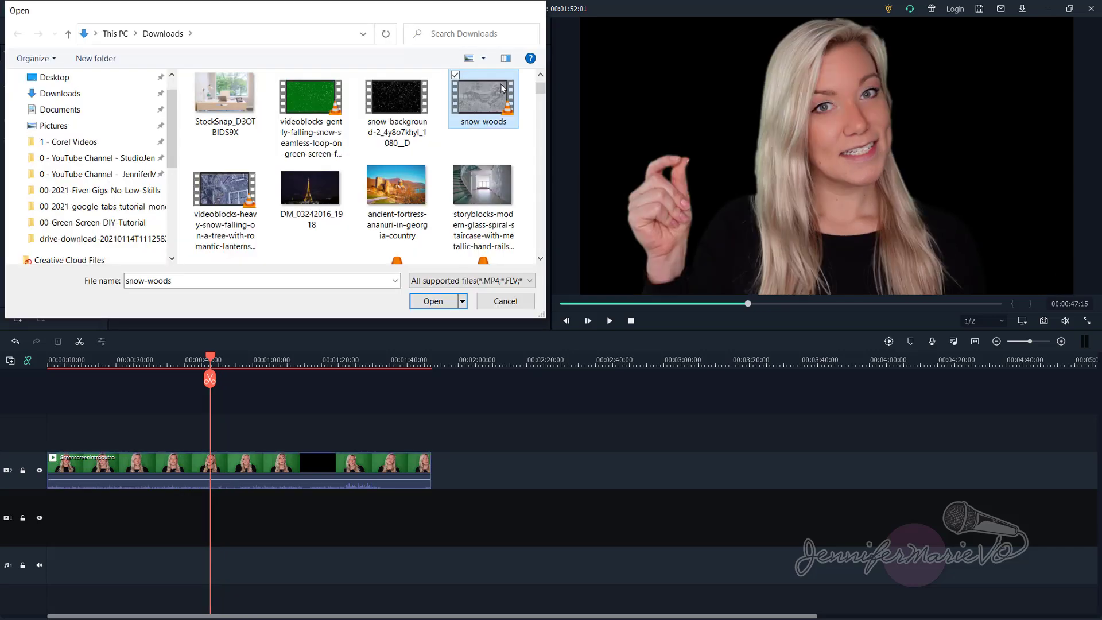
{"action": "double_click", "coordinate": [501, 86]}
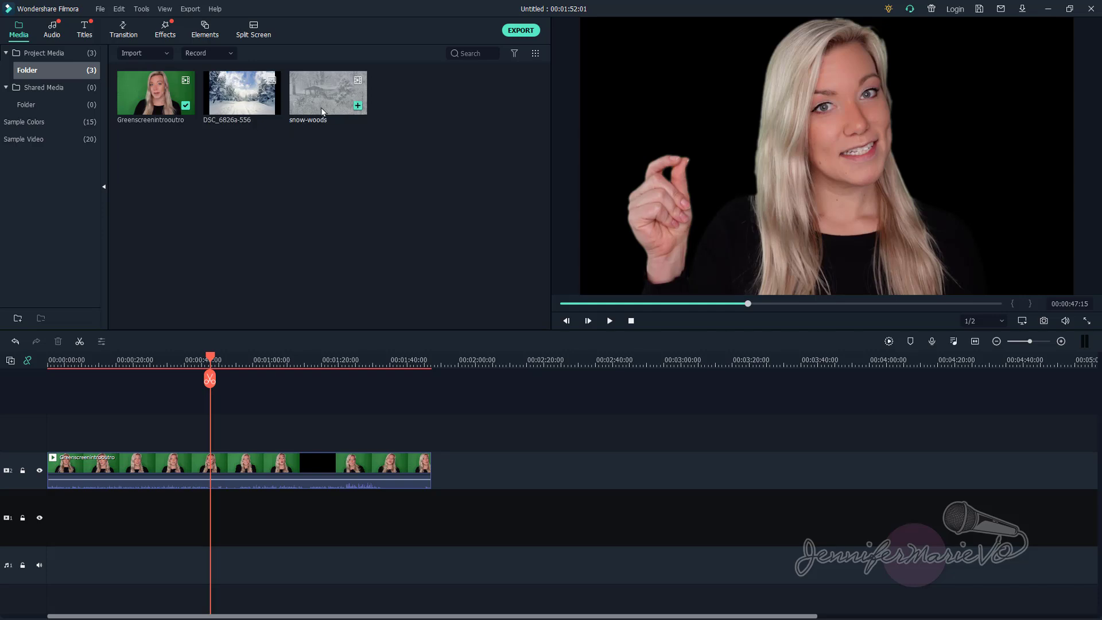
{"action": "left_click_drag", "start_coordinate": [352, 104], "coordinate": [90, 535]}
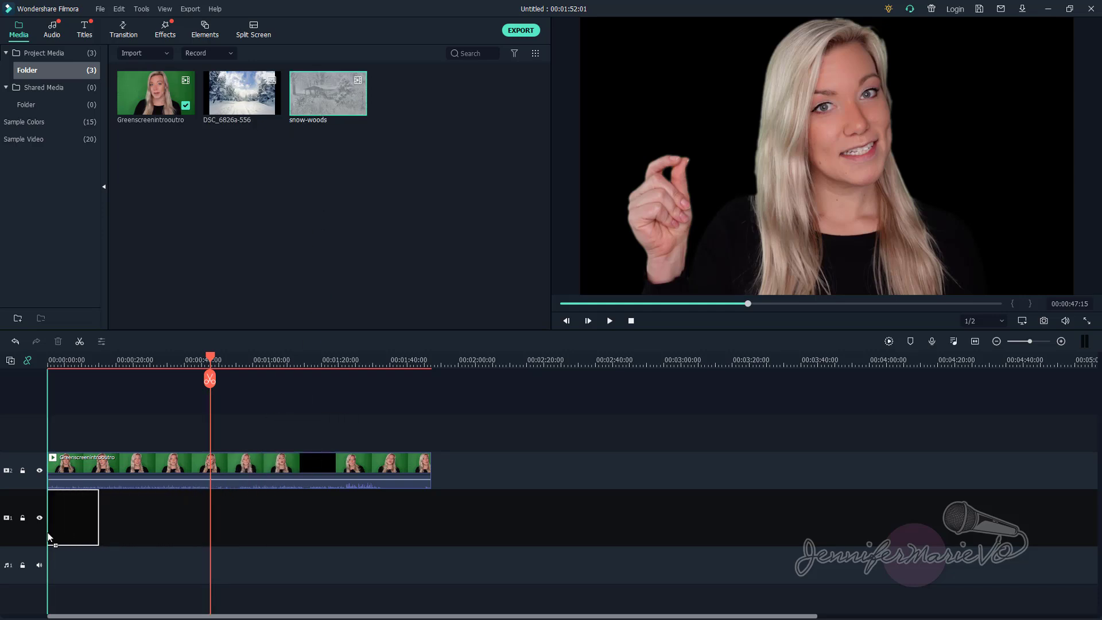
{"action": "left_click_drag", "start_coordinate": [47, 537], "coordinate": [48, 536]}
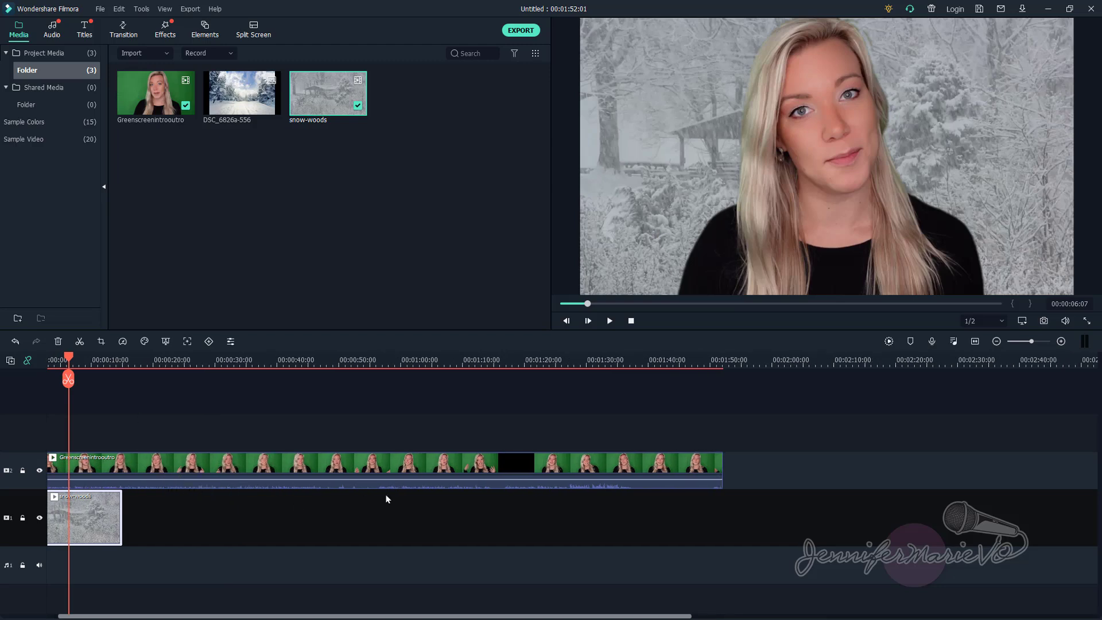
Step: Trim the green-screen clip to about 15 seconds and set the playhead near 3 seconds
{"action": "left_click", "coordinate": [357, 468]}
{"action": "left_click_drag", "start_coordinate": [720, 475], "coordinate": [127, 511]}
{"action": "scroll", "coordinate": [172, 365], "scroll_direction": "up", "scroll_amount": 3}
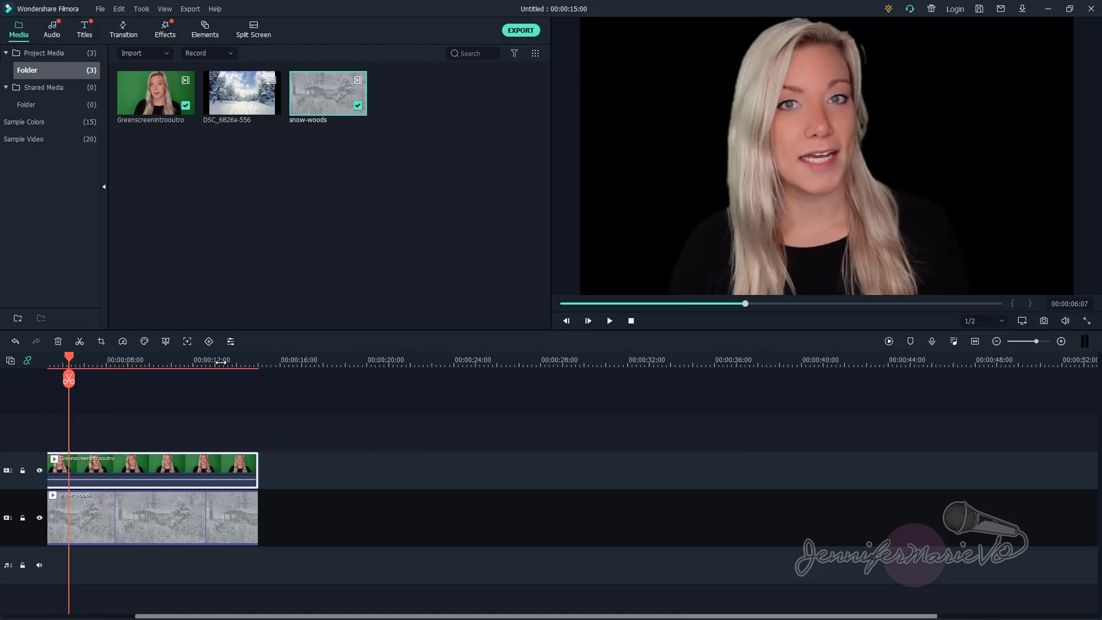
{"action": "left_click_drag", "start_coordinate": [178, 615], "coordinate": [90, 615]}
{"action": "left_click", "coordinate": [123, 396]}
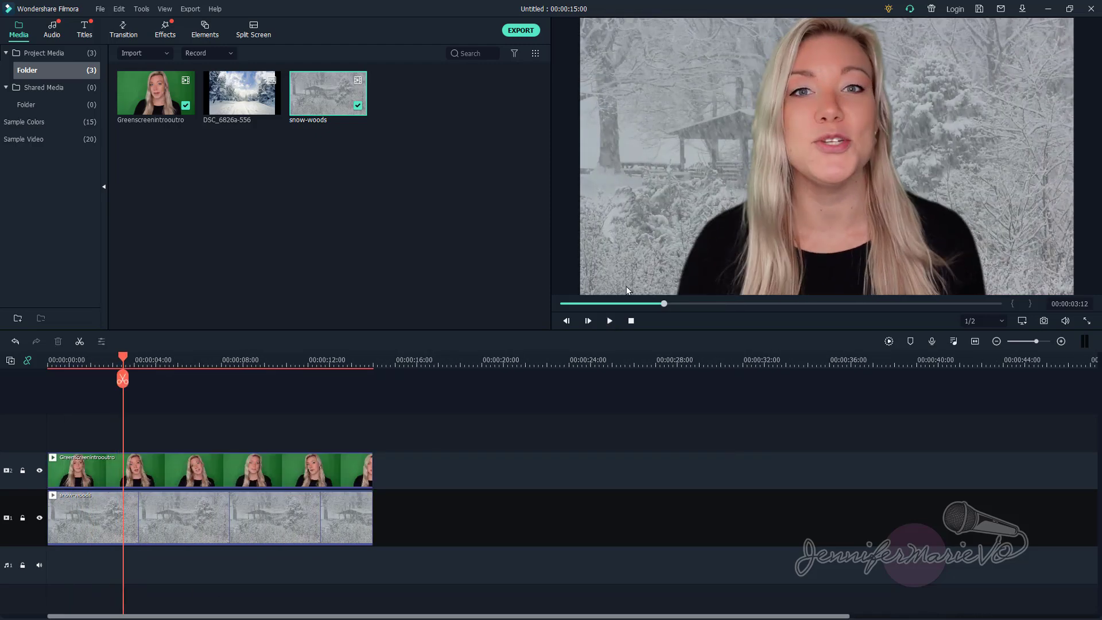
Step: Scale the woman down toward the lower right and play the composite preview
{"action": "double_click", "coordinate": [808, 147]}
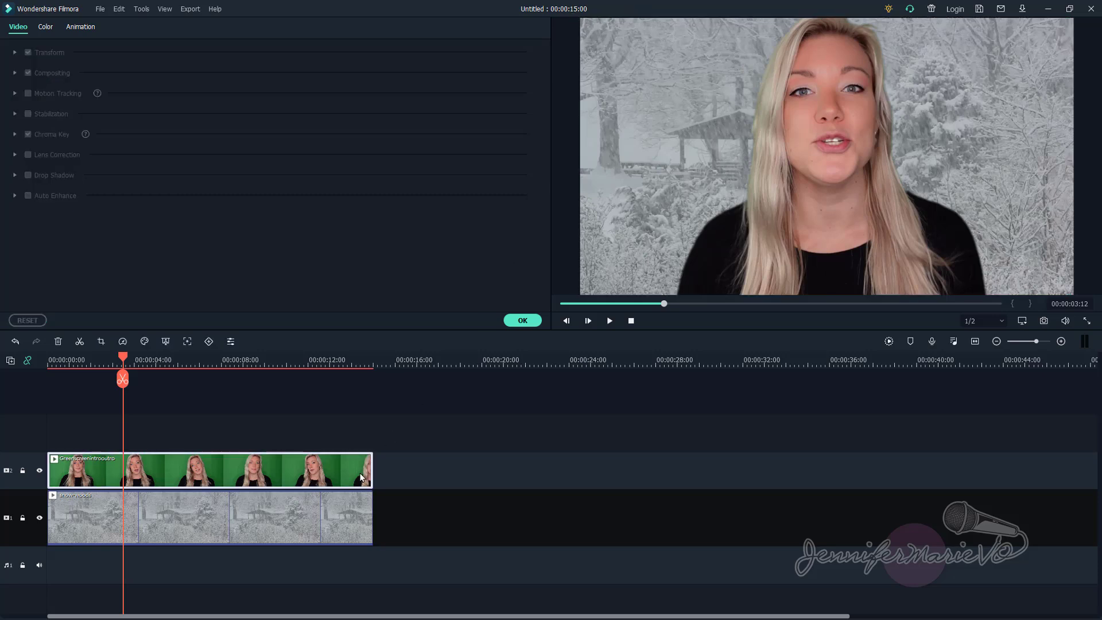
{"action": "left_click_drag", "start_coordinate": [575, 19], "coordinate": [709, 94]}
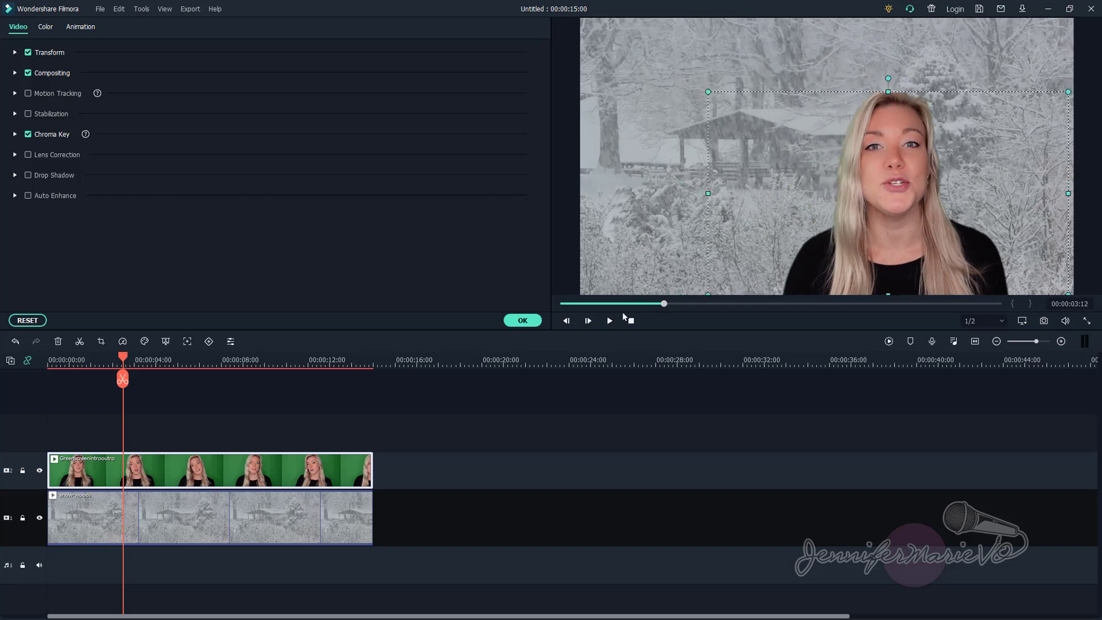
{"action": "left_click", "coordinate": [609, 320]}
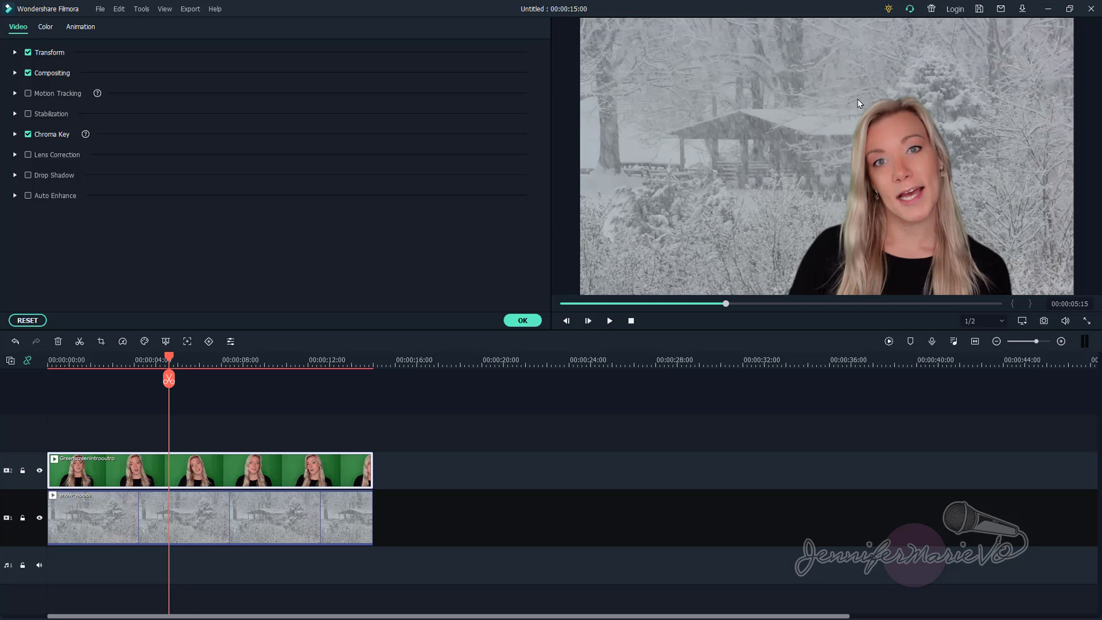
{"action": "left_click", "coordinate": [611, 322]}
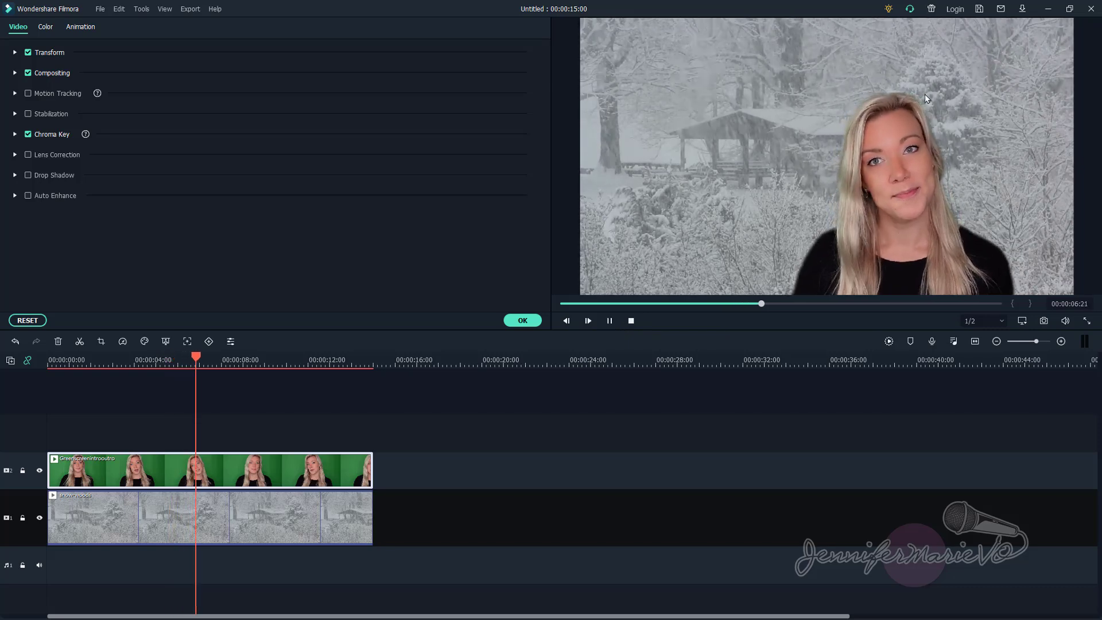
{"action": "left_click", "coordinate": [611, 321]}
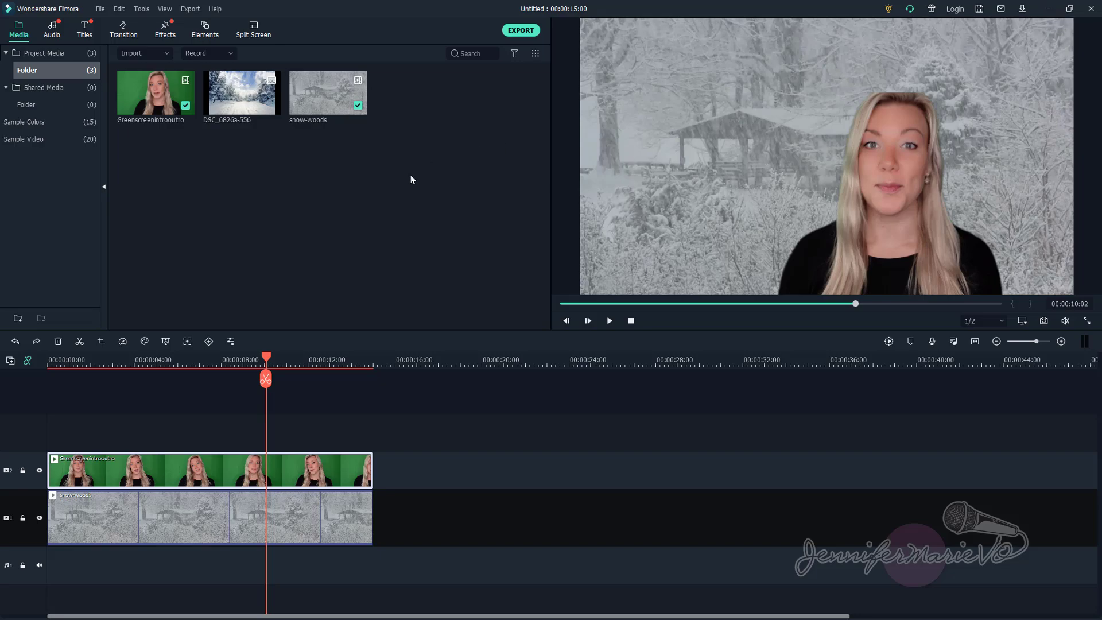
Step: Download Pixabay's 30-second falling-snow green-screen video at 1920x1080
{"action": "left_click", "coordinate": [1045, 7]}
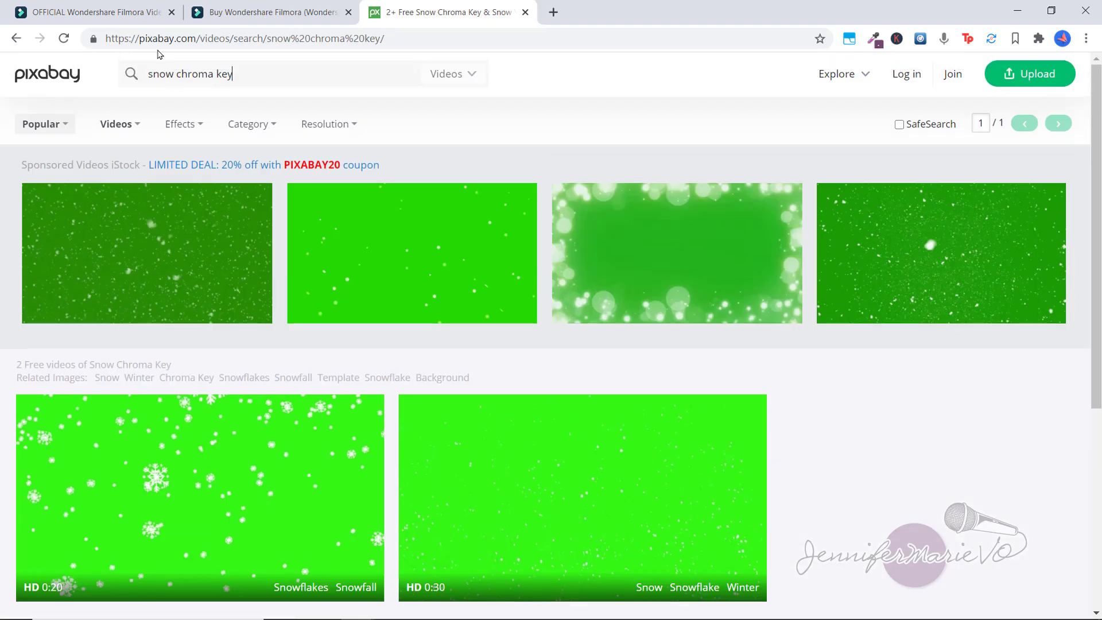
{"action": "scroll", "coordinate": [465, 181], "scroll_direction": "down", "scroll_amount": 3}
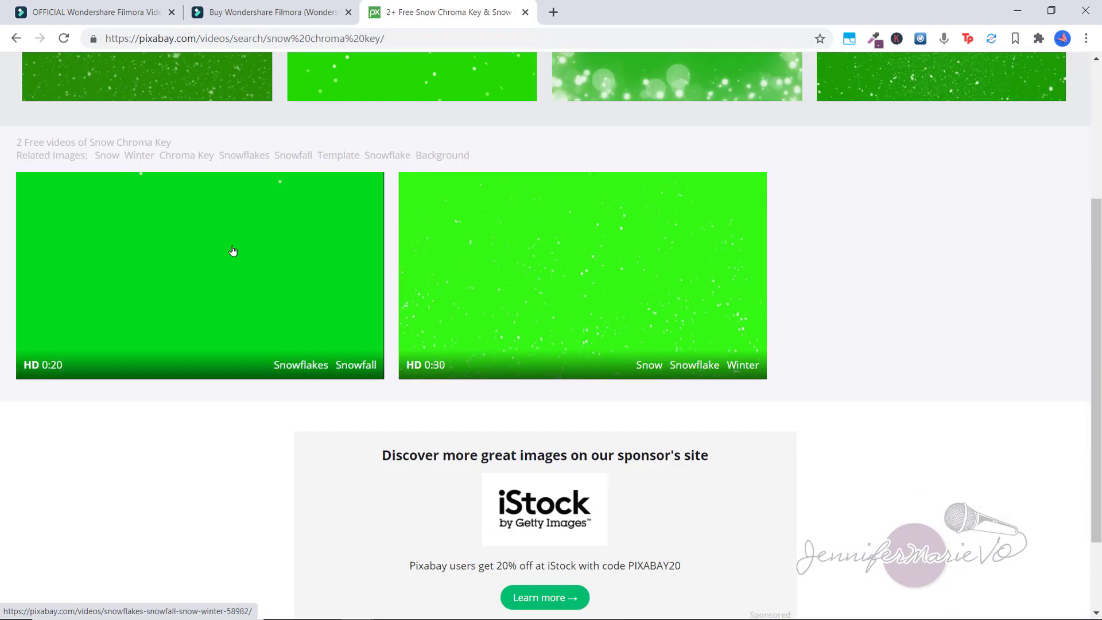
{"action": "scroll", "coordinate": [351, 226], "scroll_direction": "up", "scroll_amount": 3}
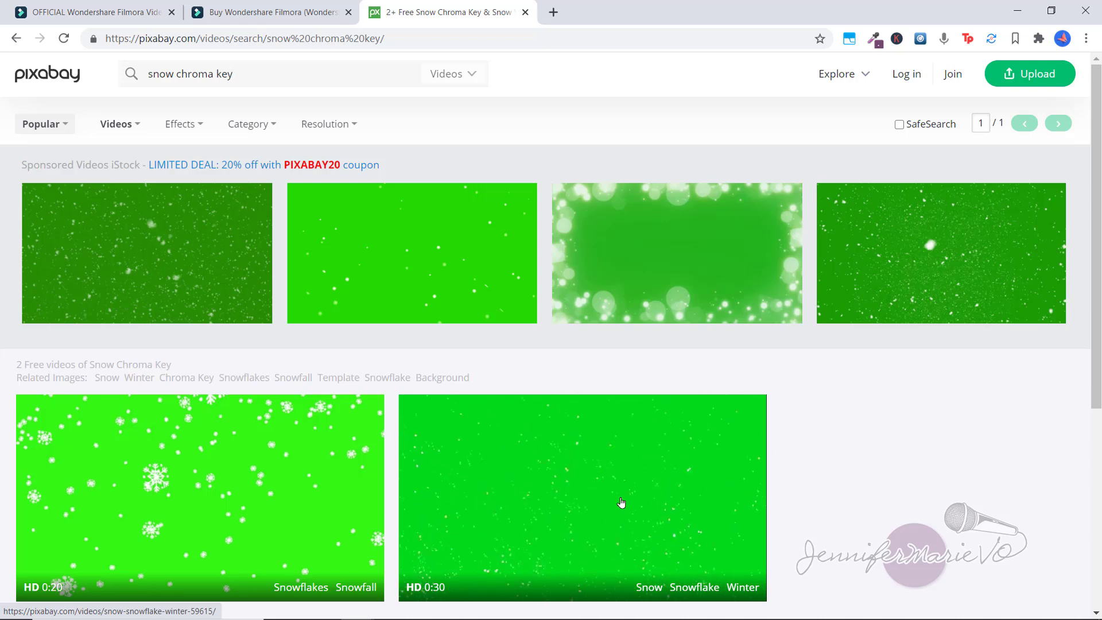
{"action": "scroll", "coordinate": [603, 504], "scroll_direction": "down", "scroll_amount": 1}
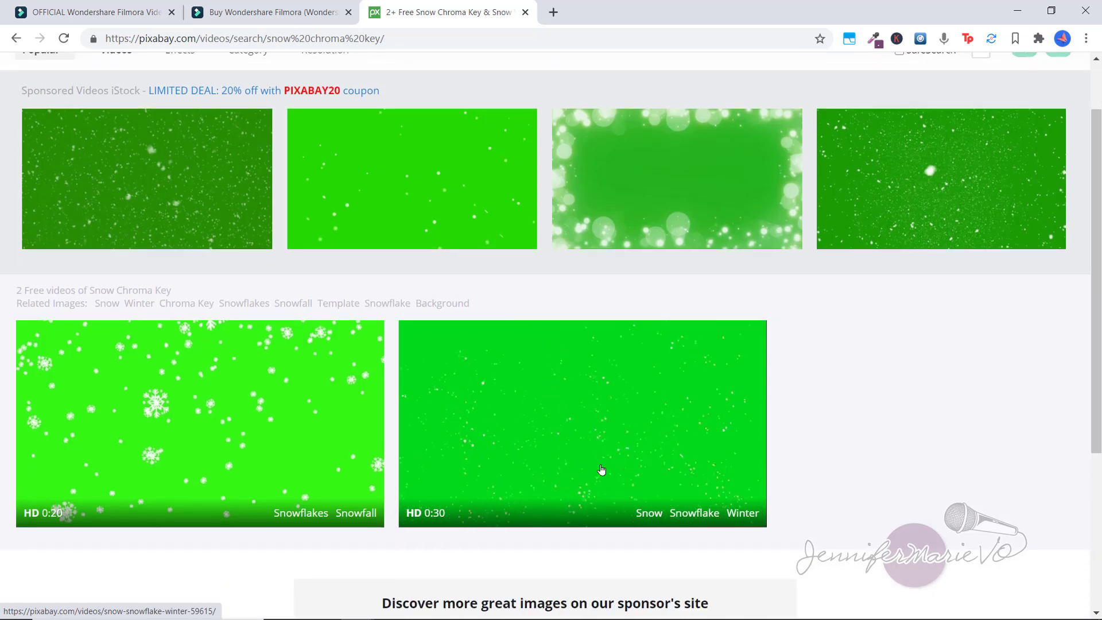
{"action": "left_click", "coordinate": [650, 382]}
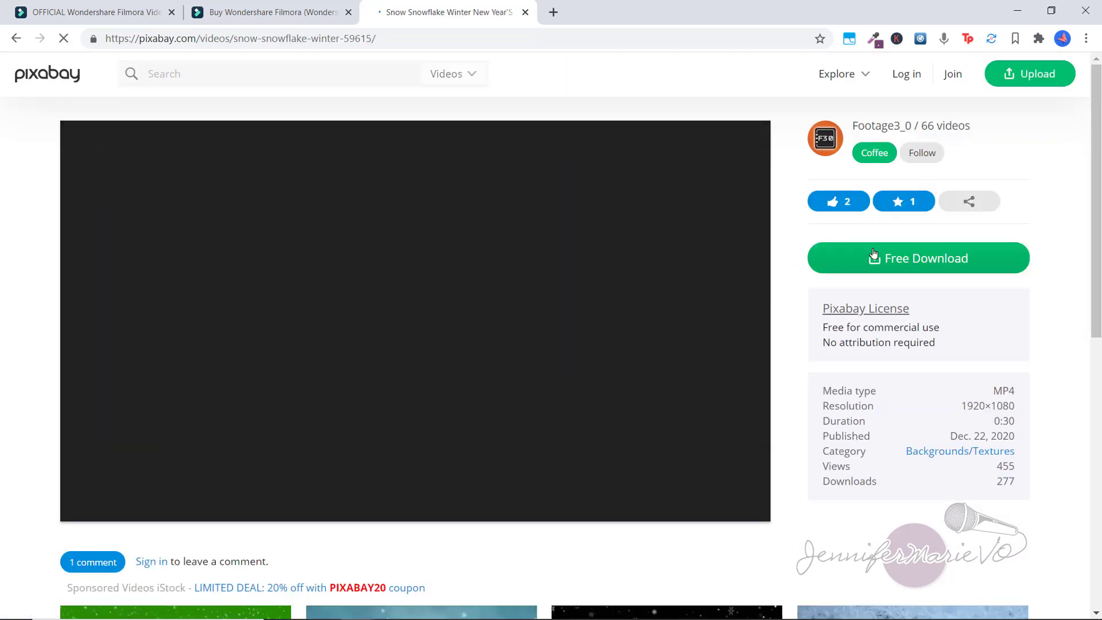
{"action": "left_click", "coordinate": [878, 258]}
{"action": "left_click", "coordinate": [865, 392]}
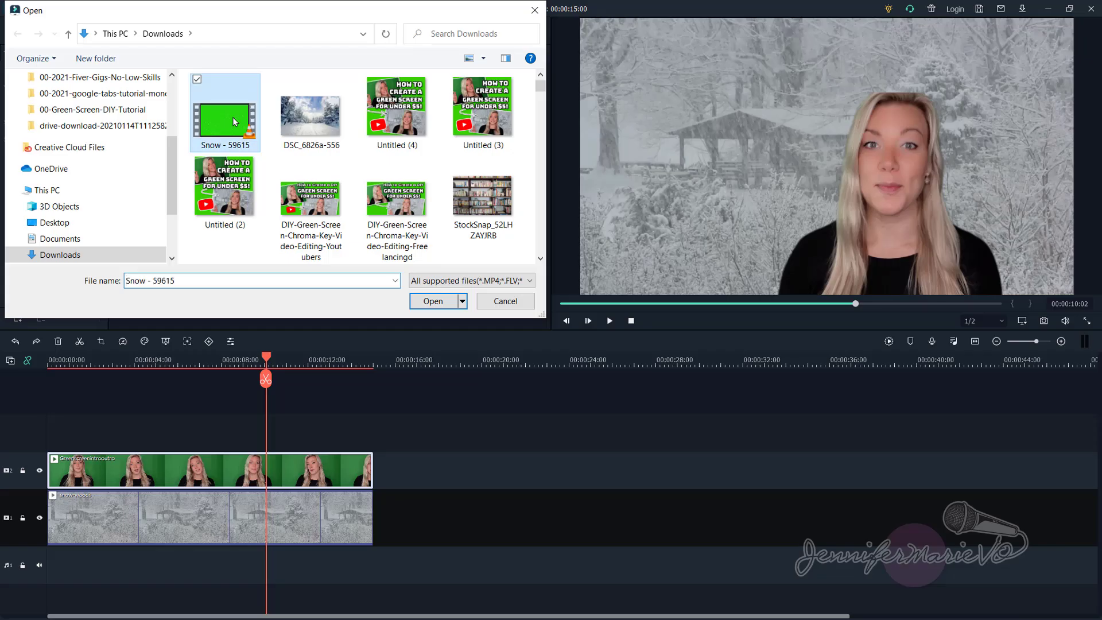
Step: Import Snow - 59615, place it on a new top track and trim it to 15 seconds
{"action": "double_click", "coordinate": [232, 118]}
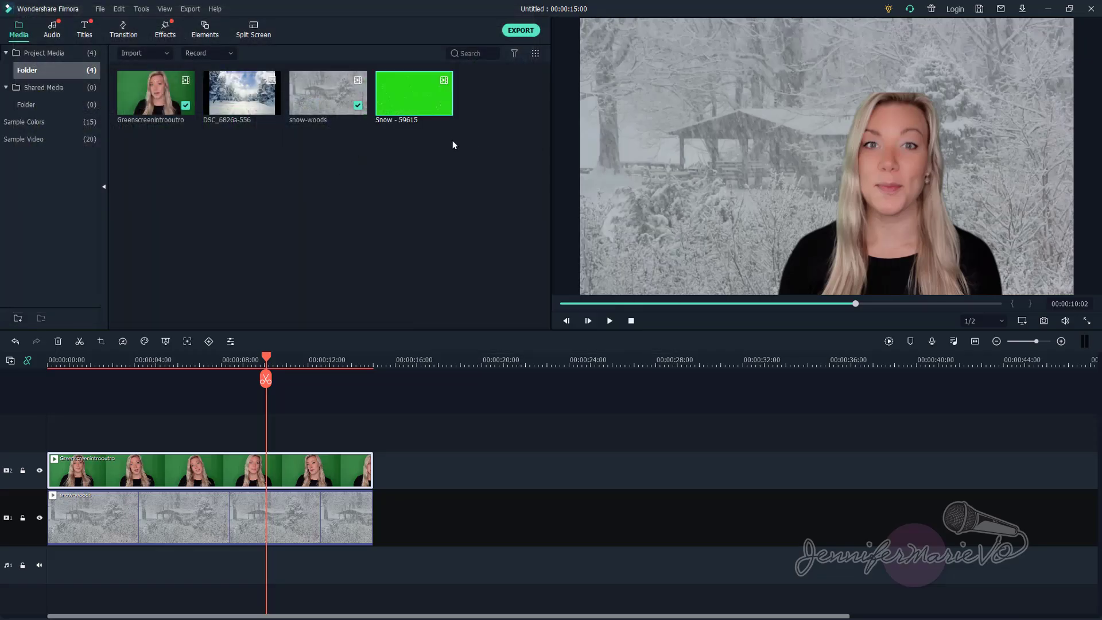
{"action": "left_click_drag", "start_coordinate": [408, 102], "coordinate": [50, 444]}
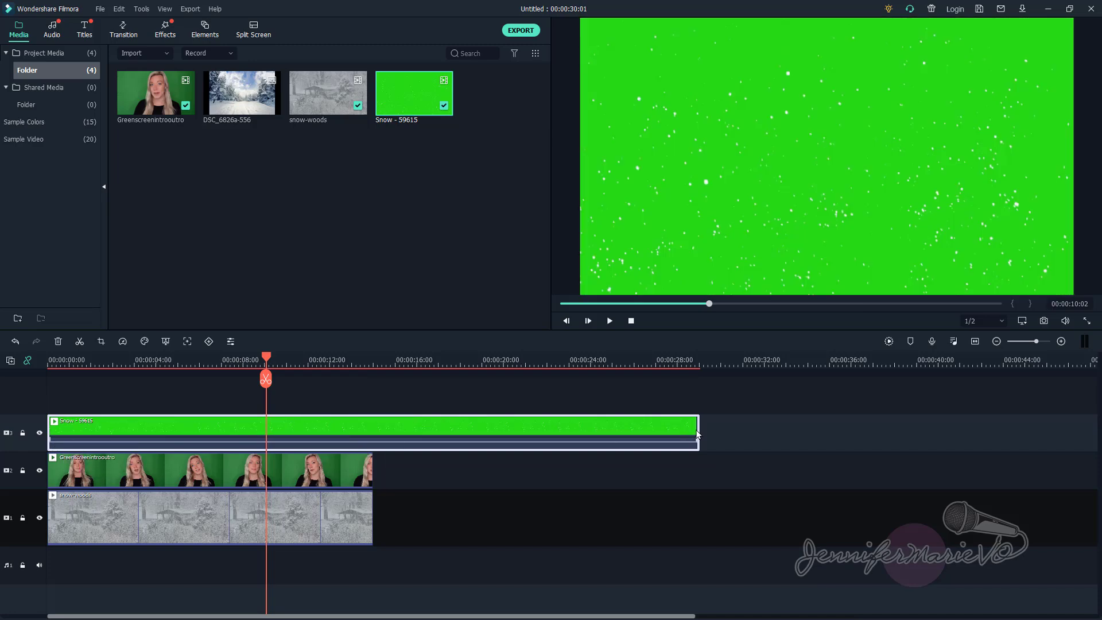
{"action": "left_click_drag", "start_coordinate": [696, 436], "coordinate": [373, 440]}
{"action": "left_click", "coordinate": [206, 361]}
{"action": "left_click_drag", "start_coordinate": [206, 362], "coordinate": [165, 362]}
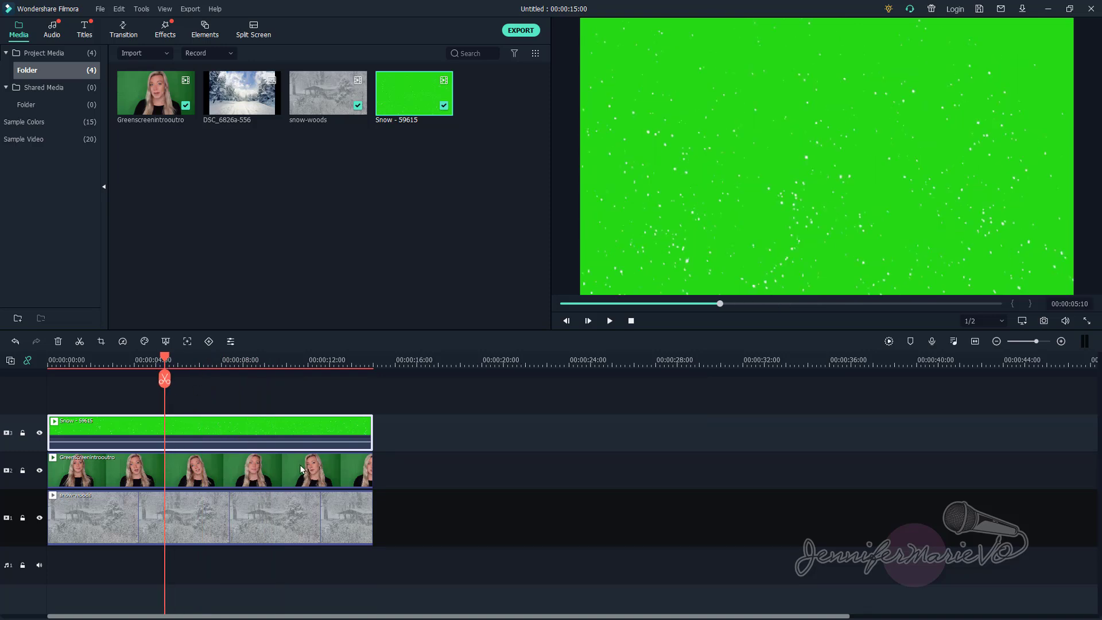
Step: Enable Chroma Key on the snow clip and sample its green background as key colour
{"action": "double_click", "coordinate": [281, 434]}
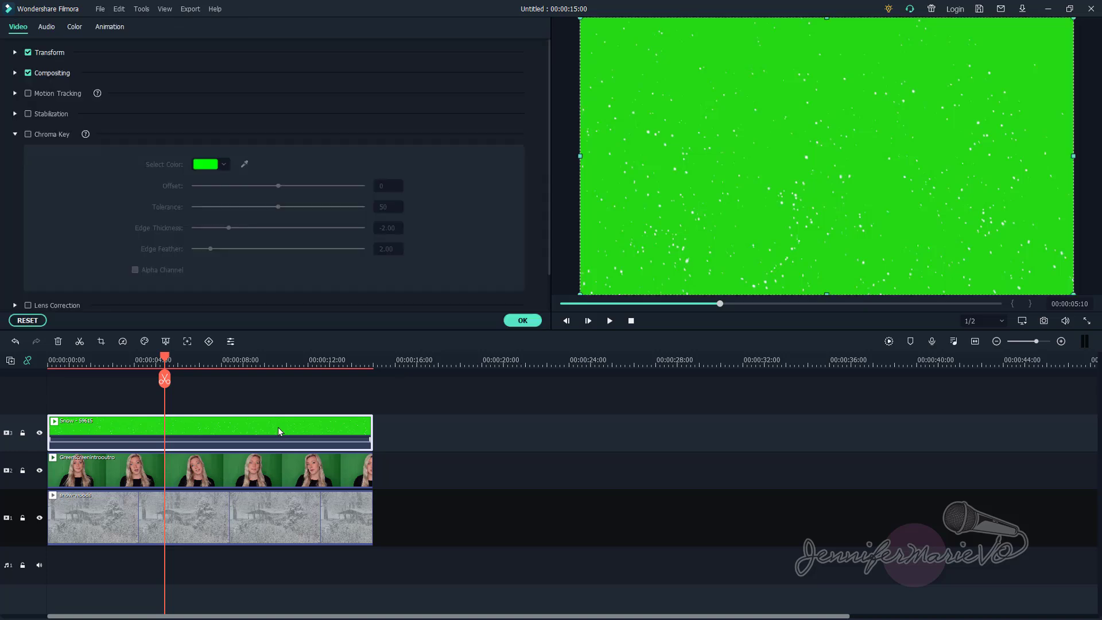
{"action": "left_click", "coordinate": [27, 134]}
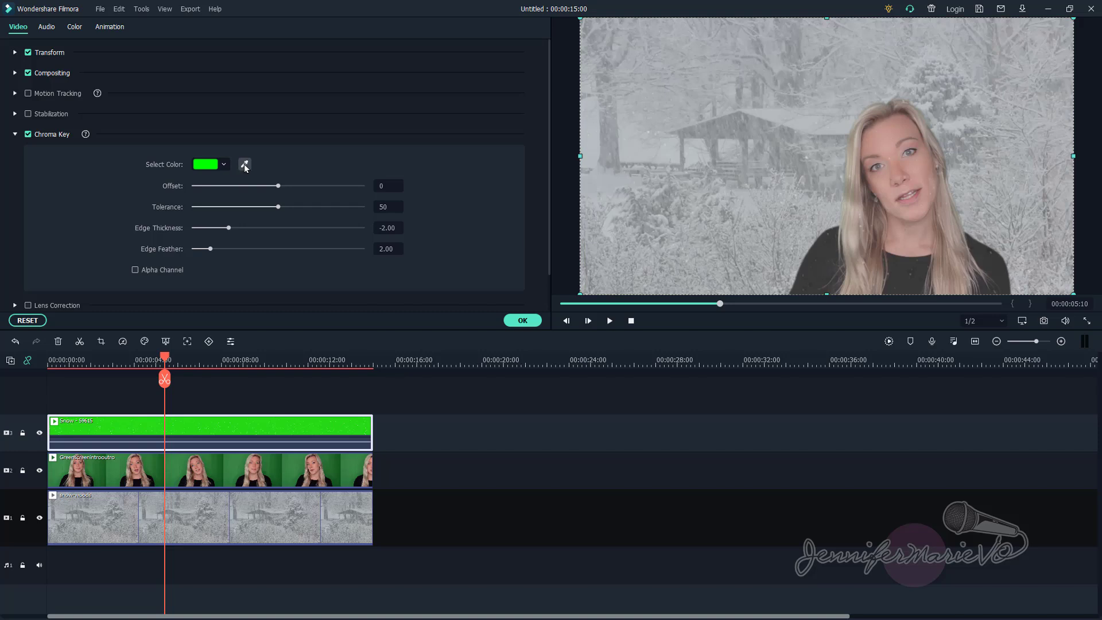
{"action": "left_click", "coordinate": [243, 164]}
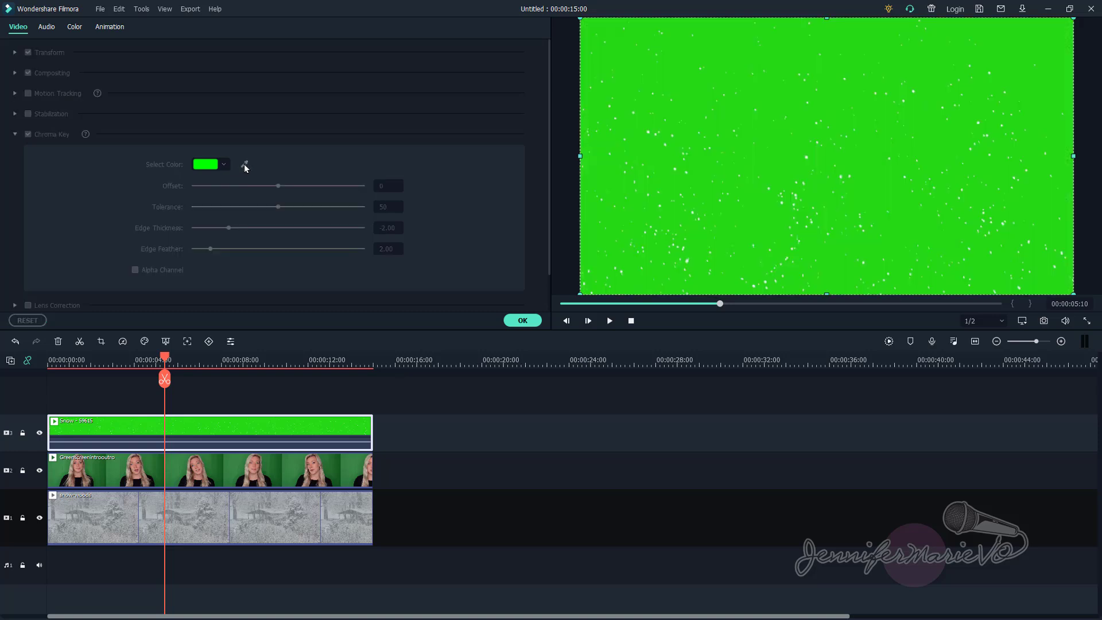
{"action": "left_click", "coordinate": [780, 145]}
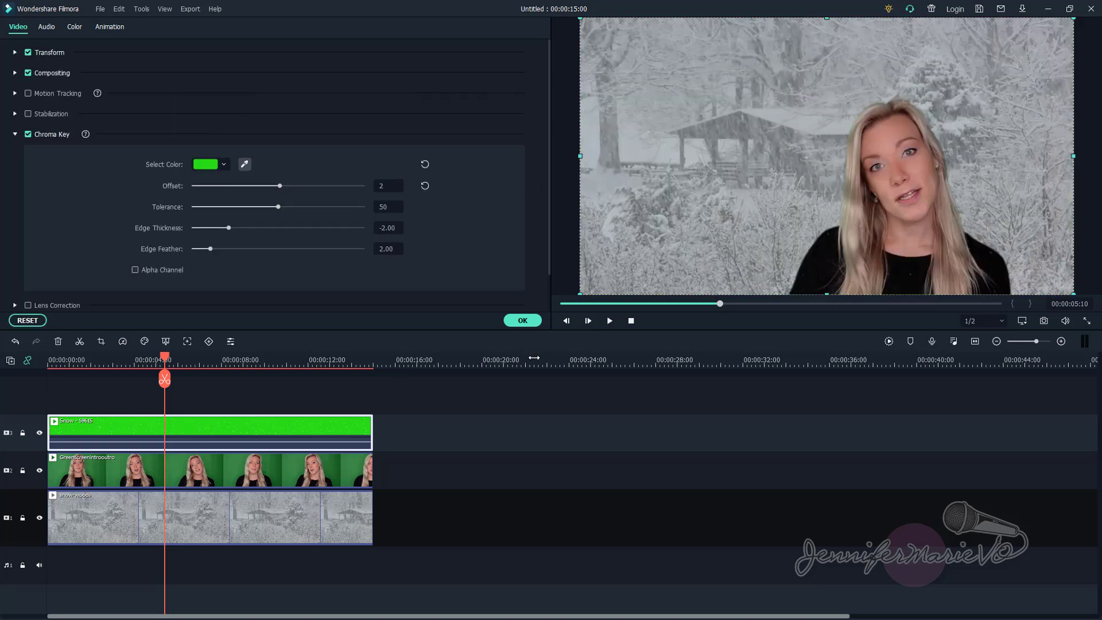
Step: Preview the falling-snow composite, then scrub the playhead from about 9 s to 11 s
{"action": "left_click", "coordinate": [609, 320]}
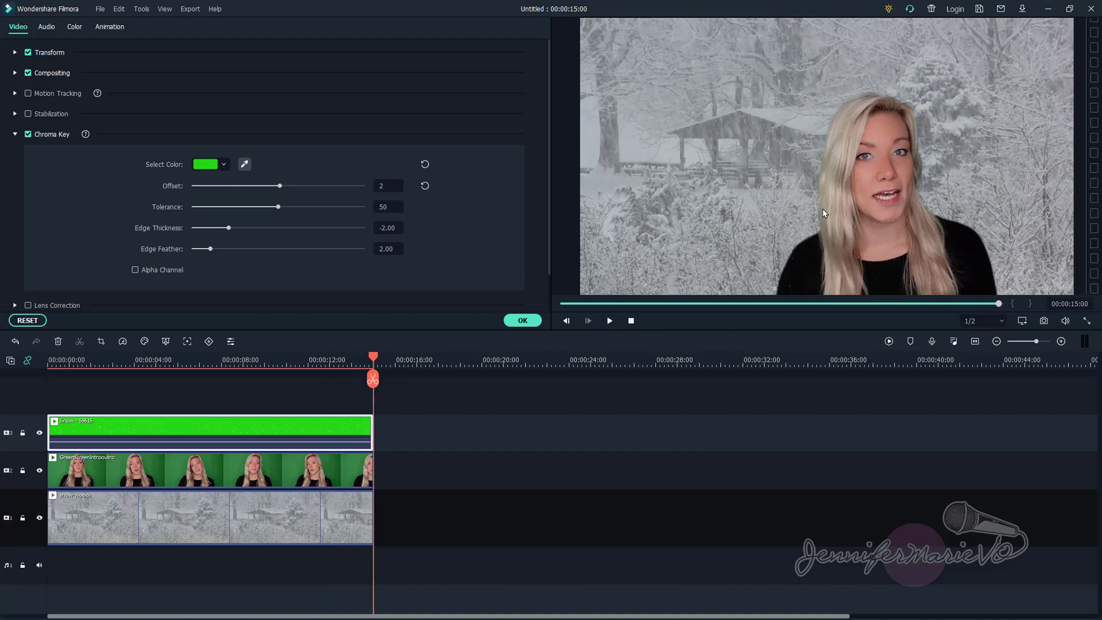
{"action": "left_click", "coordinate": [257, 431]}
{"action": "left_click_drag", "start_coordinate": [258, 355], "coordinate": [293, 356]}
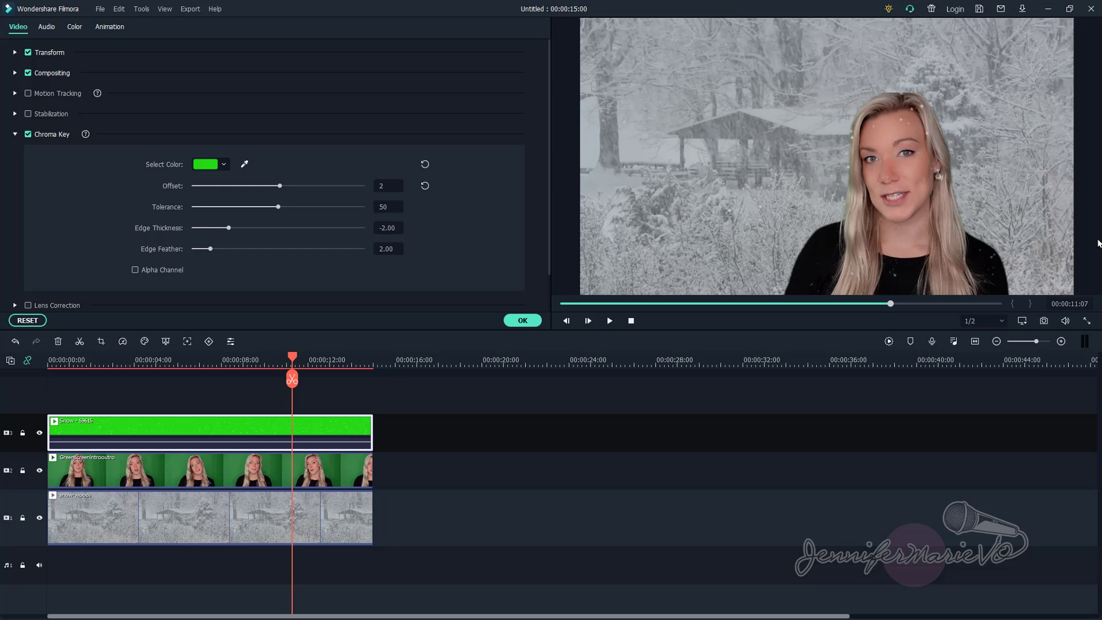
Step: Confirm the snow clip's chroma key settings and bring up the MP4 video export settings
{"action": "left_click", "coordinate": [521, 320]}
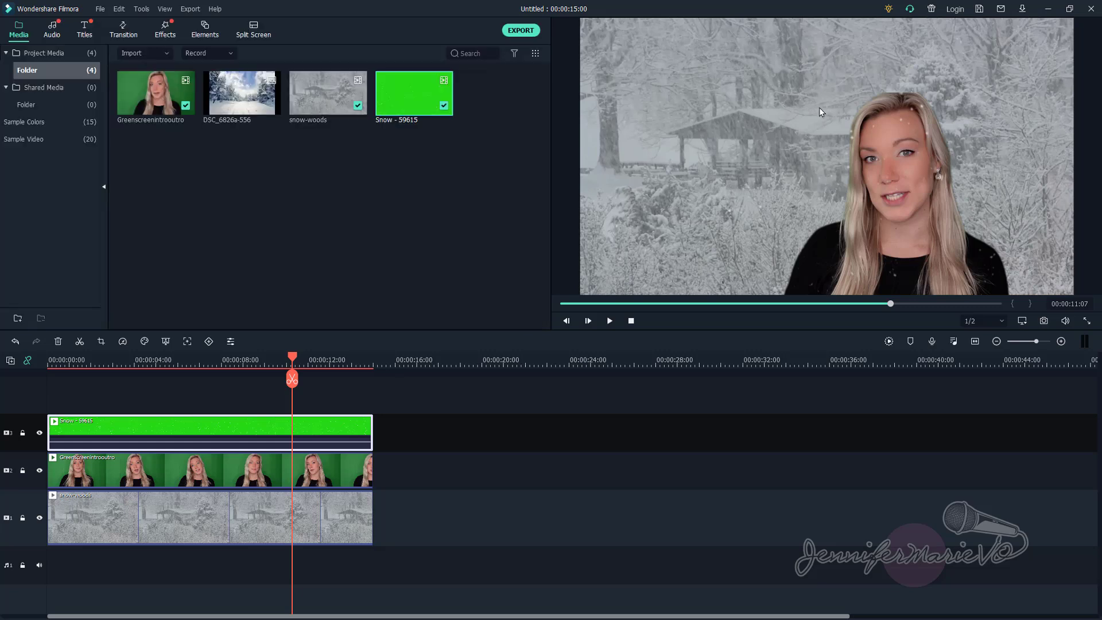
{"action": "left_click", "coordinate": [190, 9]}
{"action": "left_click", "coordinate": [205, 12]}
{"action": "left_click", "coordinate": [200, 10]}
{"action": "left_click", "coordinate": [384, 84]}
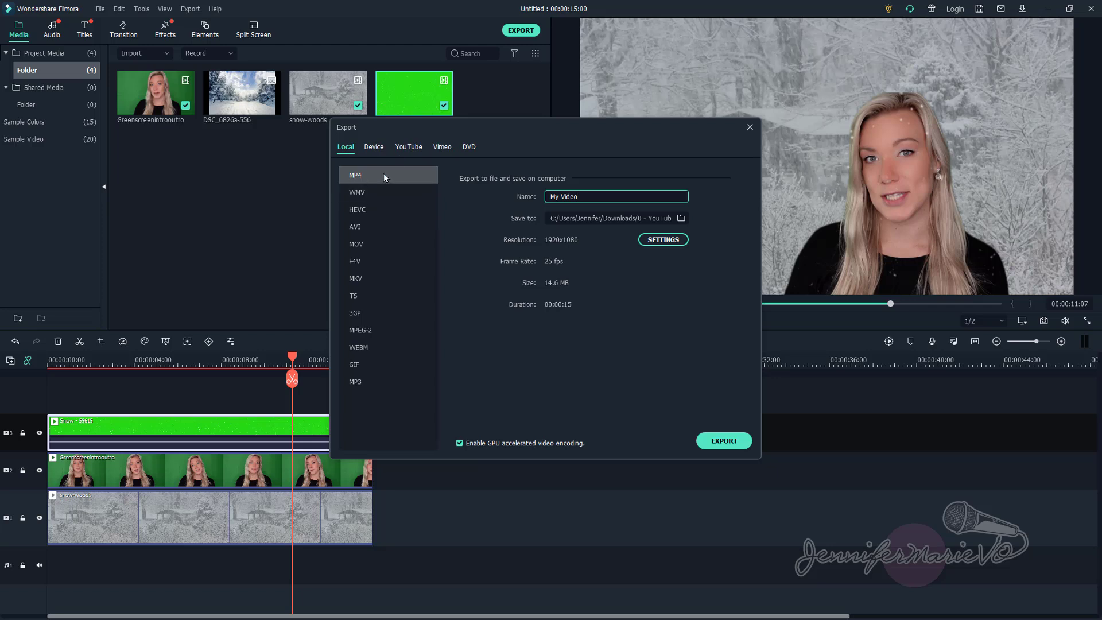
Step: Export the MP4 as 'ChromaKey Demo - Filmora' and close the completion window
{"action": "left_click_drag", "start_coordinate": [603, 189], "coordinate": [441, 182]}
{"action": "type", "text": "ChromaKey Frmo"}
{"action": "key", "text": "BackSpace"}
{"action": "key", "text": "BackSpace"}
{"action": "key", "text": "BackSpace"}
{"action": "key", "text": "BackSpace"}
{"action": "type", "text": "Demo - Filmora"}
{"action": "left_click", "coordinate": [722, 441]}
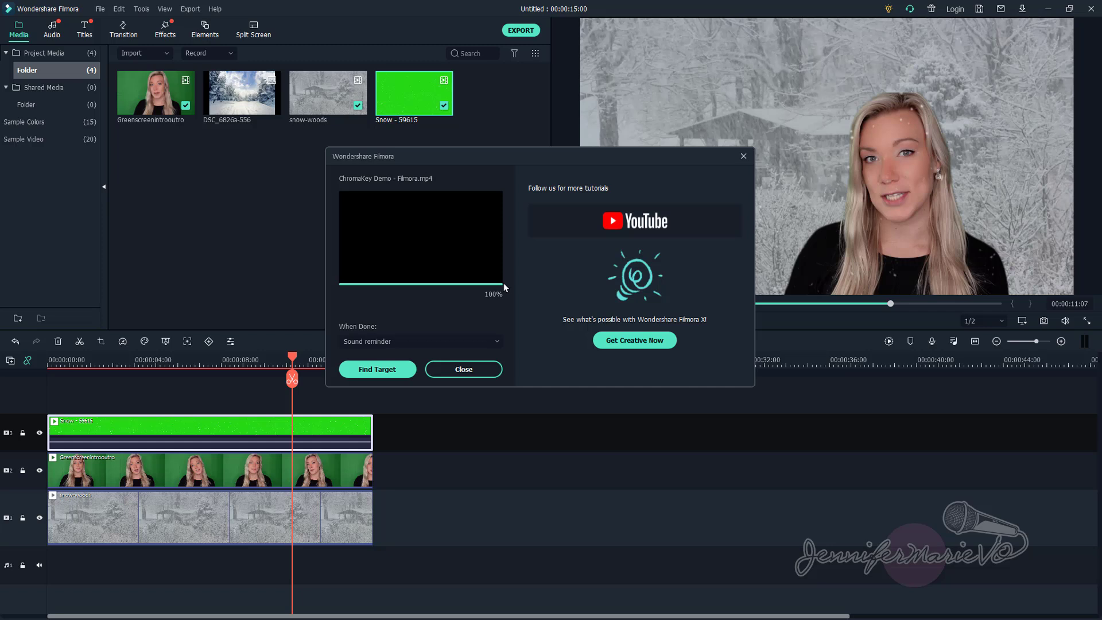
{"action": "left_click", "coordinate": [385, 370]}
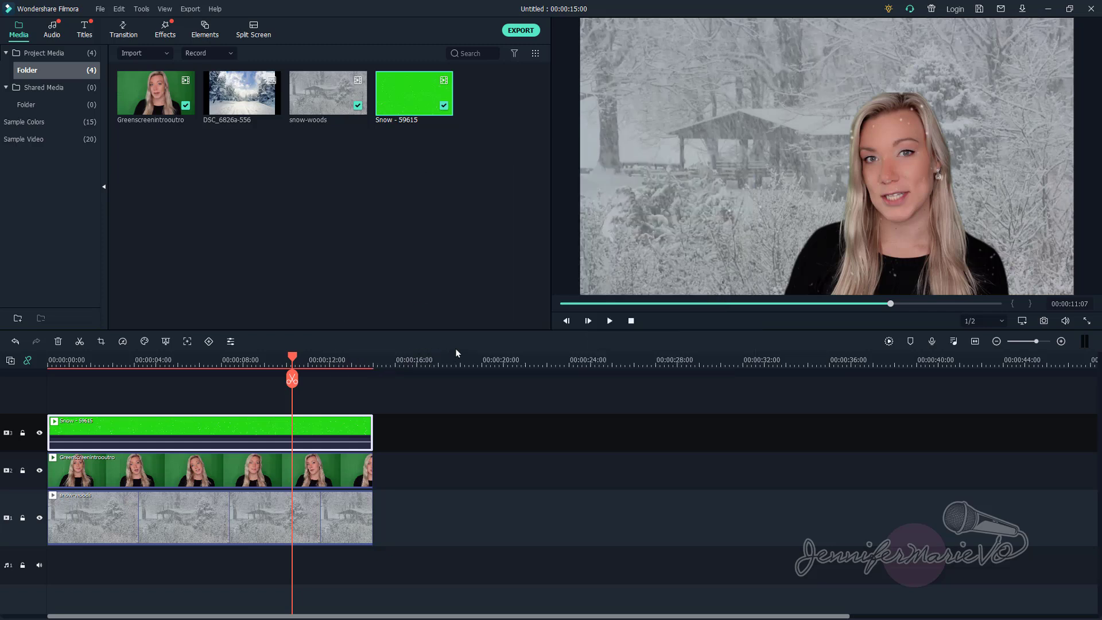